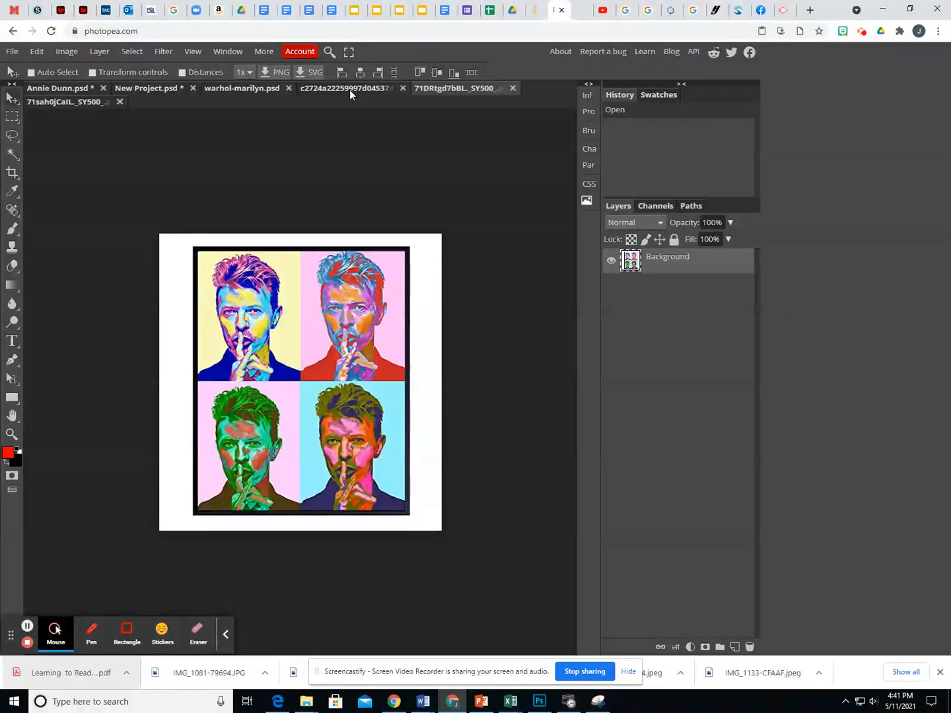
# Compare the open pop-art example images, including the Marilyn picture, with the portrait grid in New Project.psd.
pyautogui.click(350, 90)
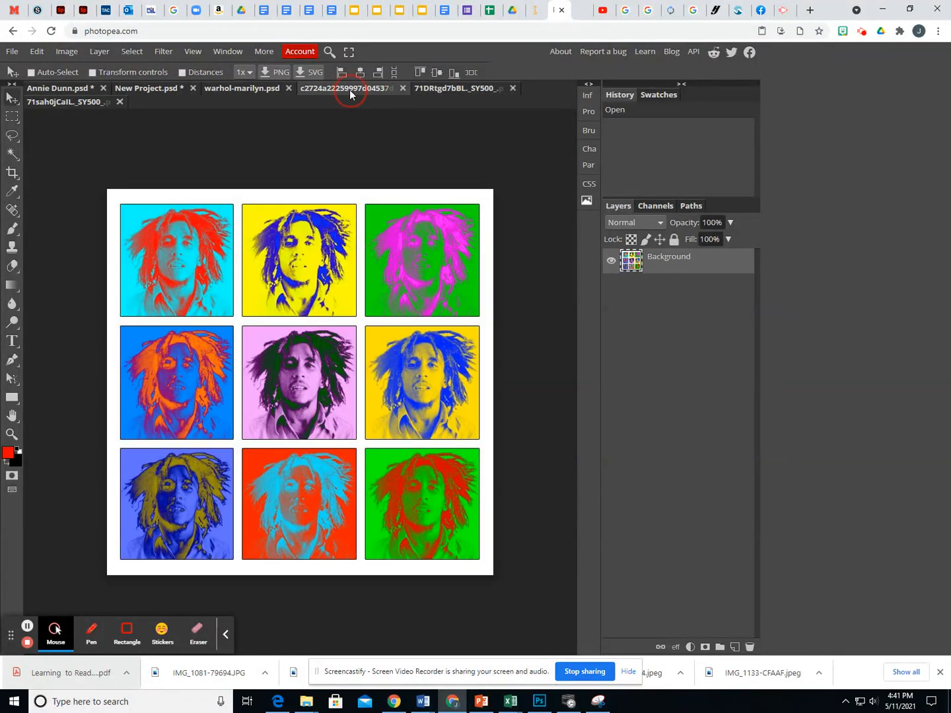
pyautogui.click(258, 89)
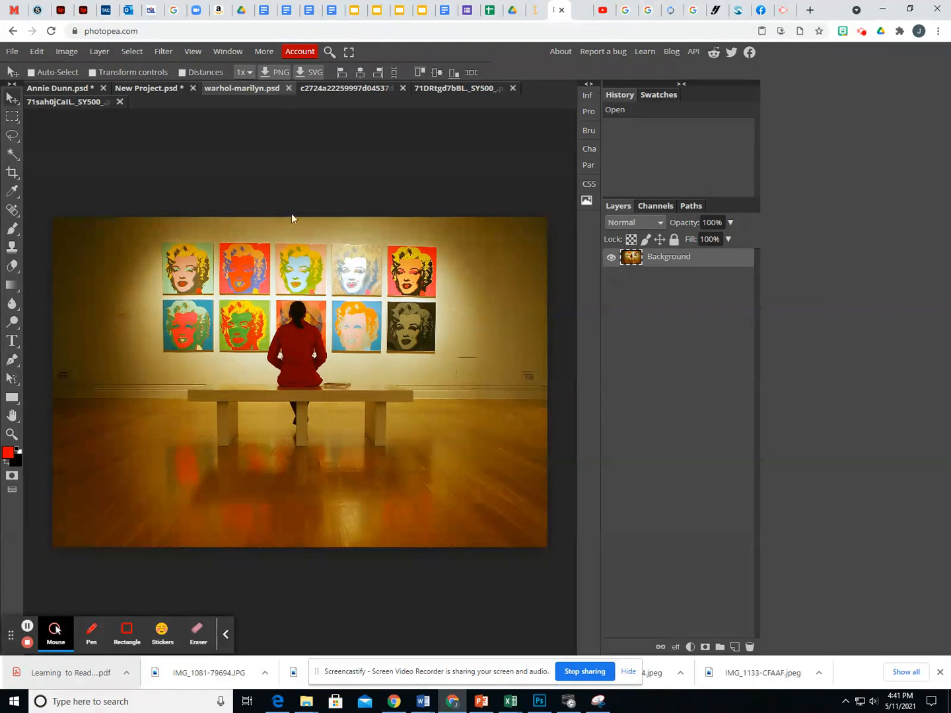
pyautogui.click(154, 89)
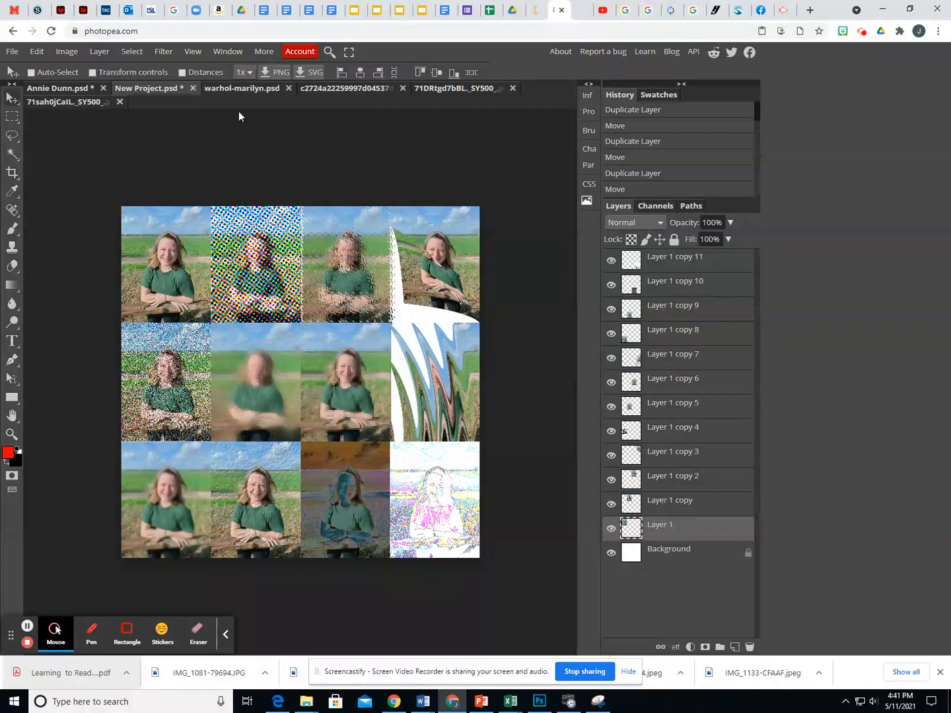
pyautogui.click(234, 89)
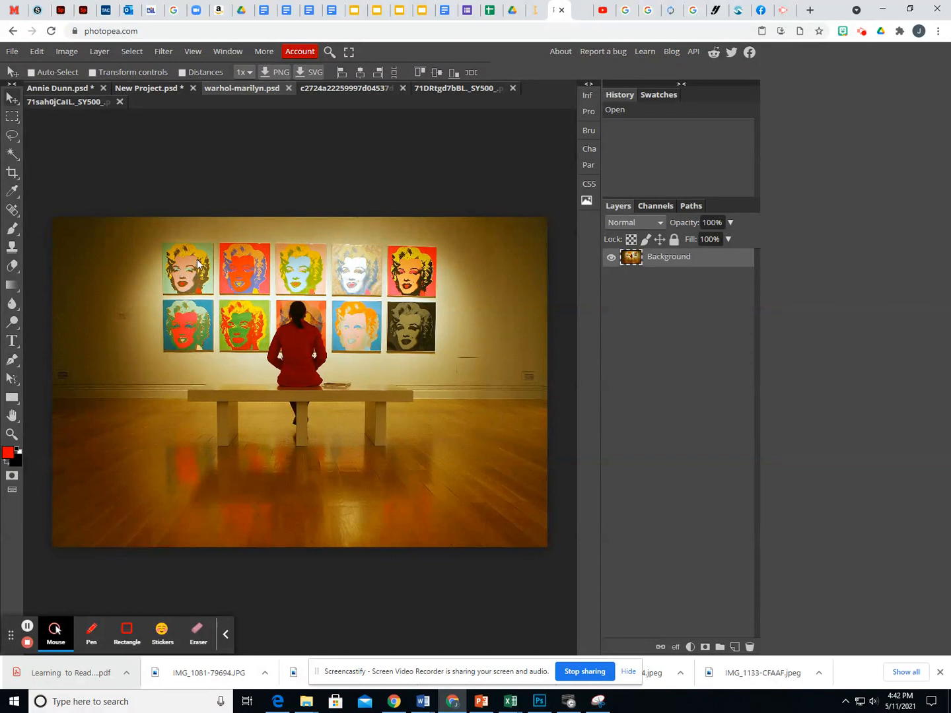
pyautogui.click(152, 90)
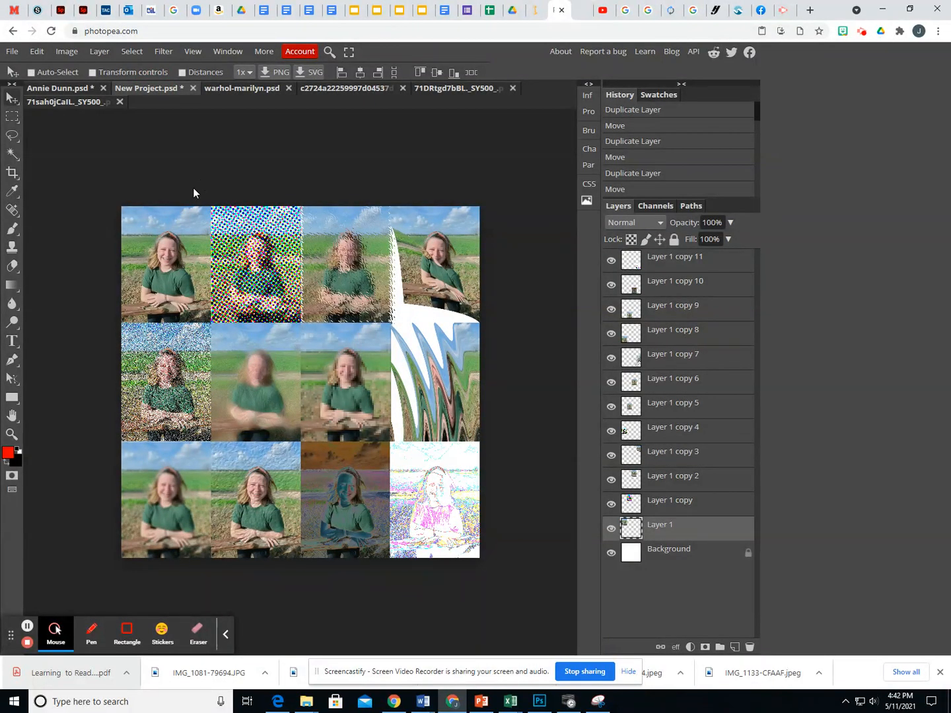
# In the single-portrait document, set the canvas size to 20 in wide by 30 in high and fit it in view.
pyautogui.click(80, 94)
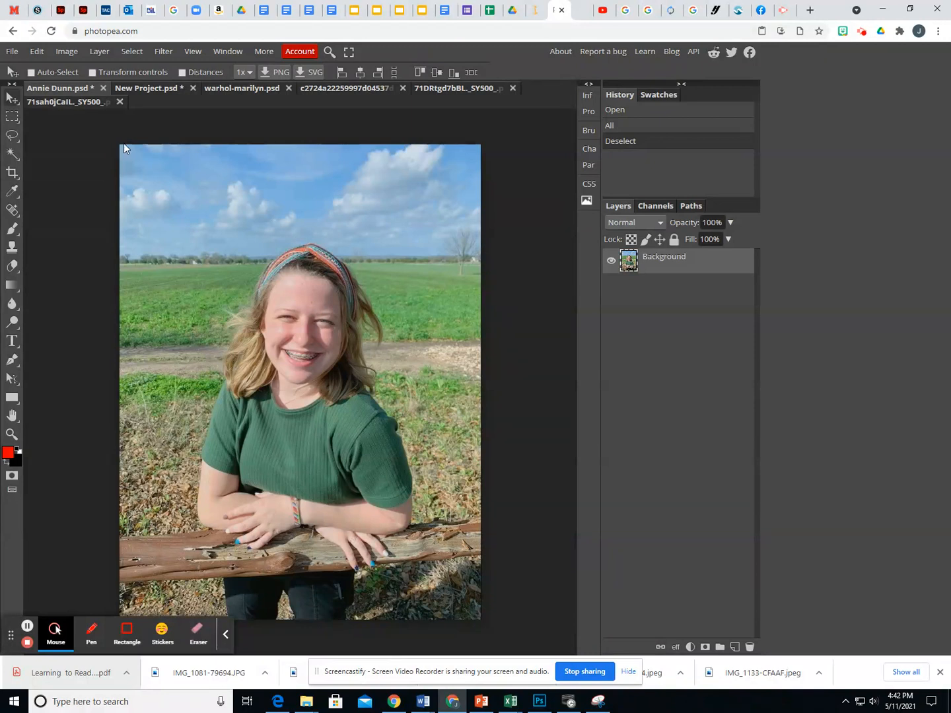
pyautogui.click(63, 51)
pyautogui.click(98, 189)
pyautogui.click(183, 174)
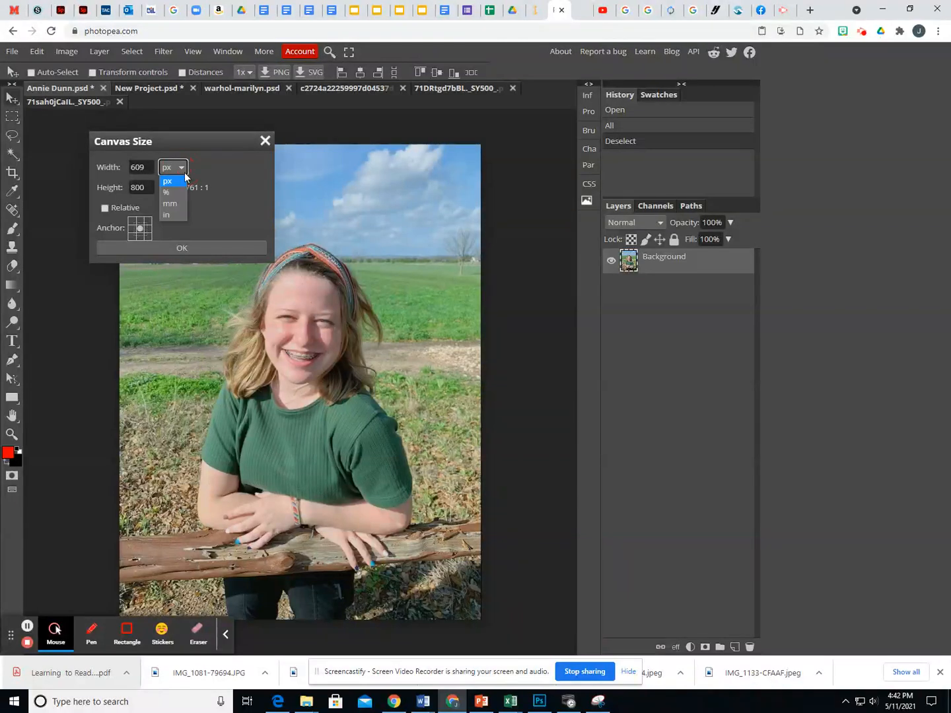
pyautogui.click(175, 214)
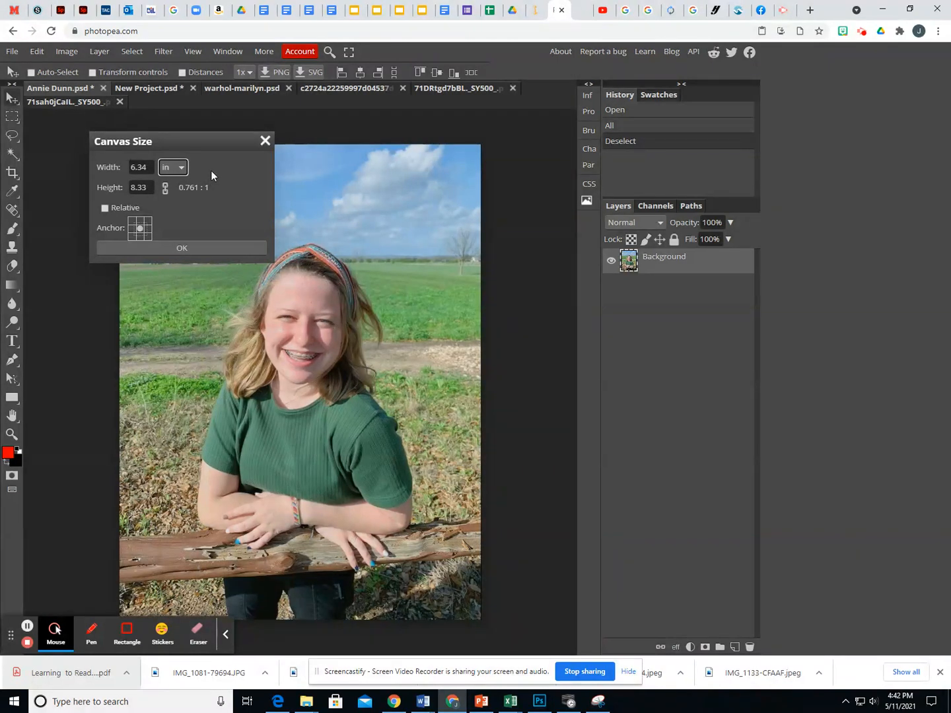
pyautogui.click(139, 167)
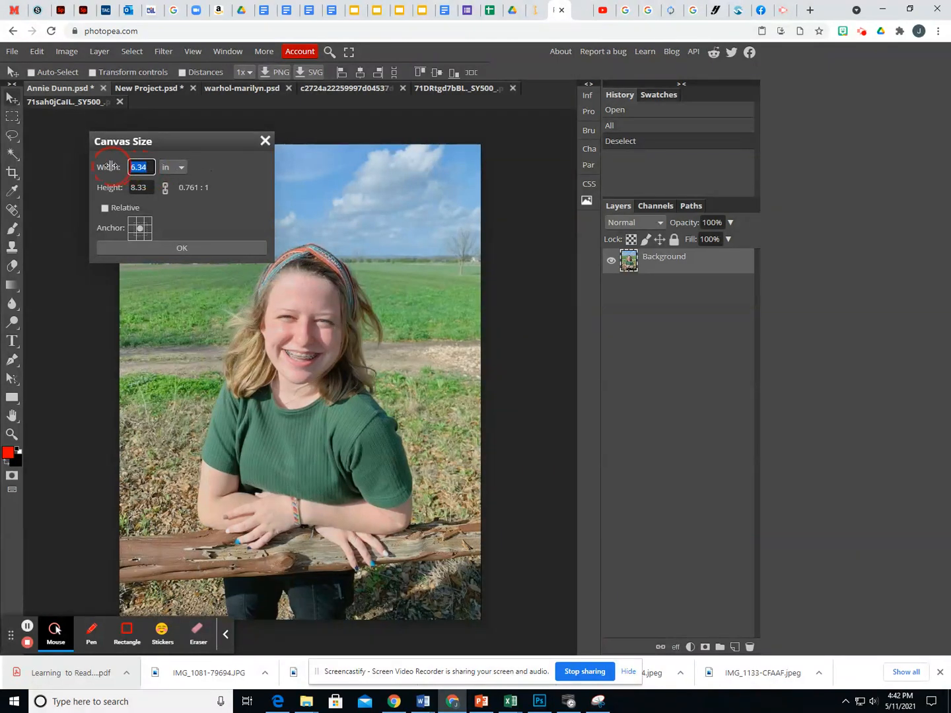
pyautogui.write('20')
pyautogui.press('Tab')
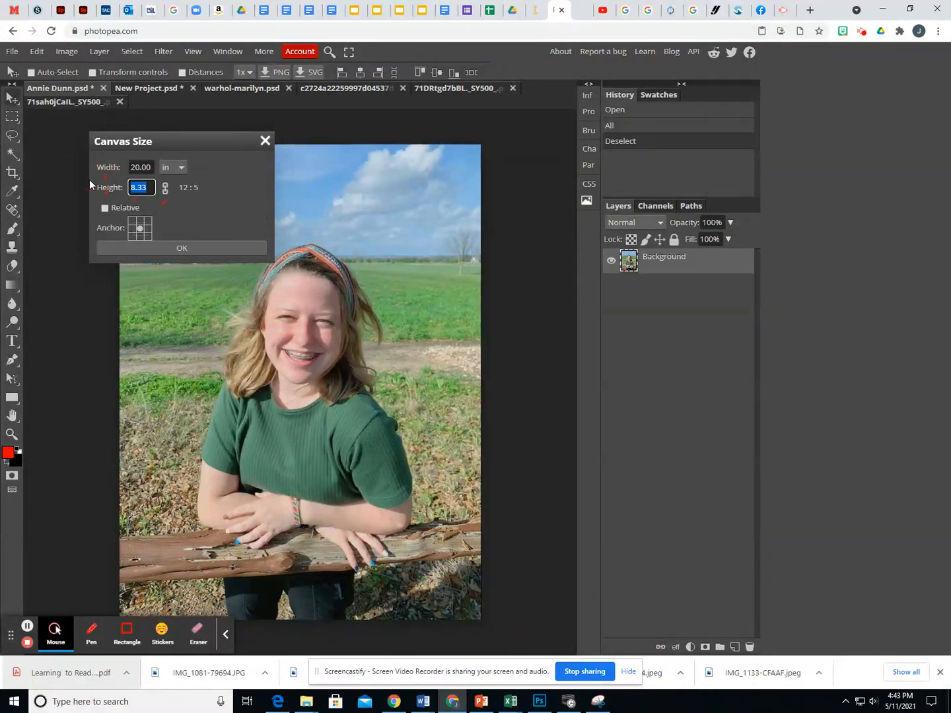
pyautogui.write('30.00')
pyautogui.click(197, 246)
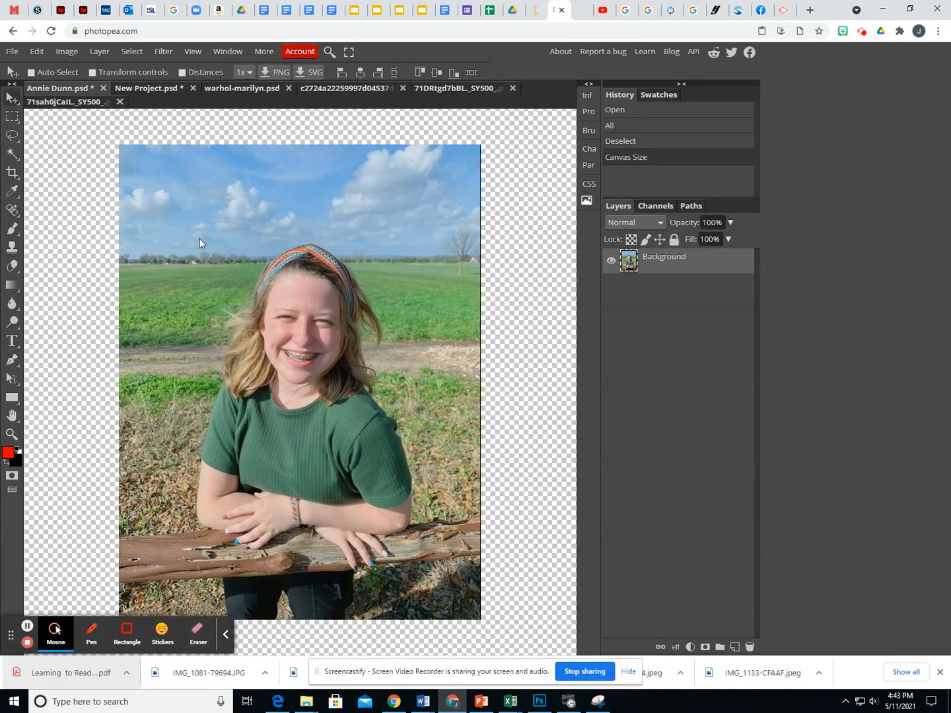
pyautogui.hotkey('ctrl', '0')
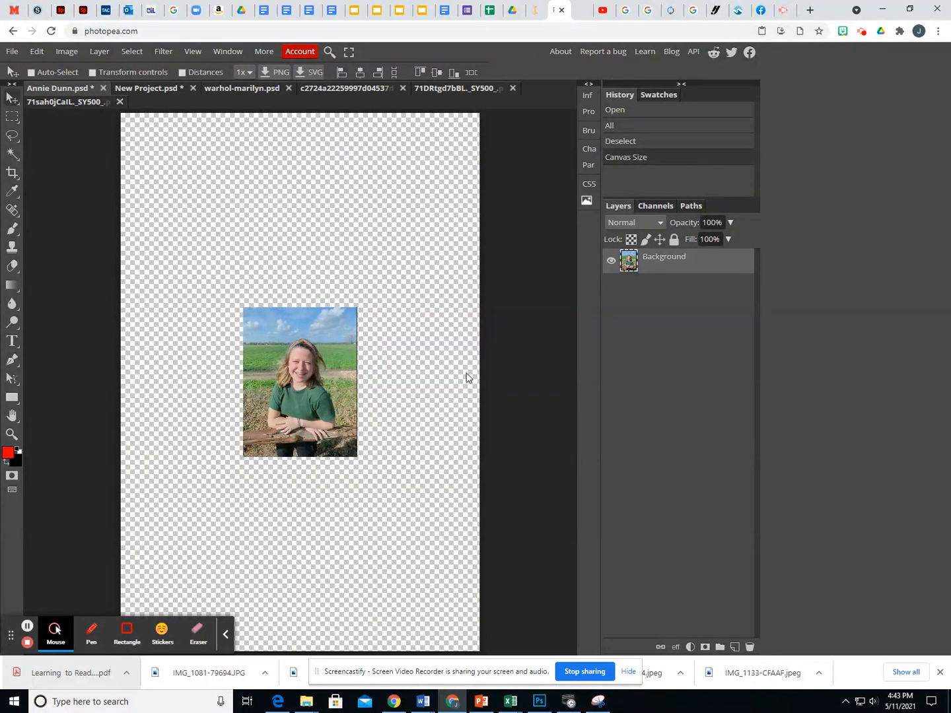
# Move the photo into the canvas's upper-left corner and place a duplicate of its layer directly to its right.
pyautogui.click(286, 370)
pyautogui.moveTo(285, 370); pyautogui.dragTo(162, 176)
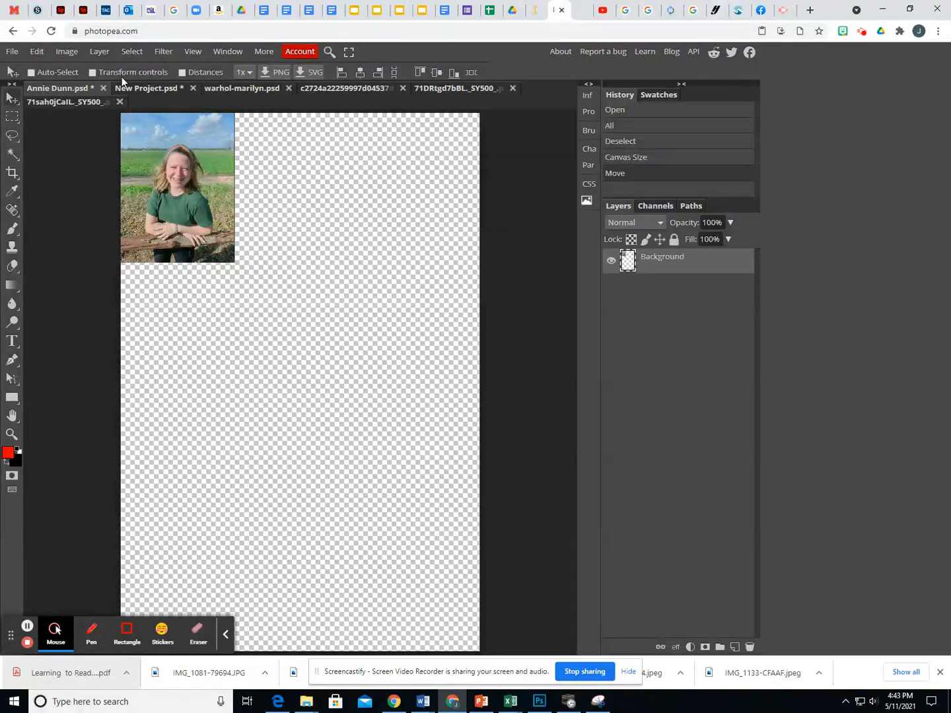
pyautogui.click(99, 52)
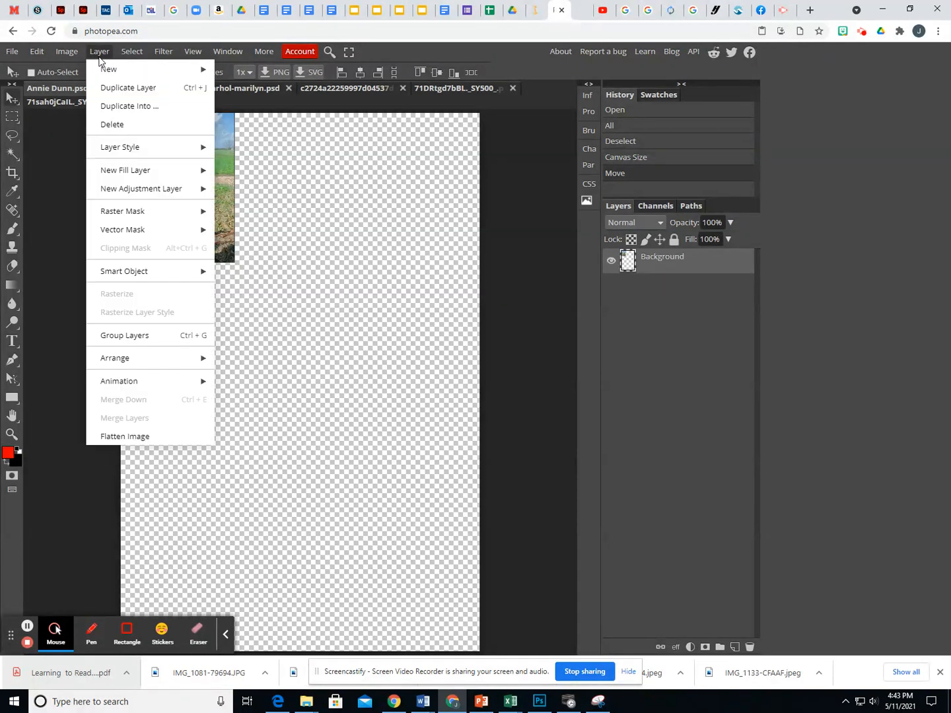
pyautogui.click(125, 87)
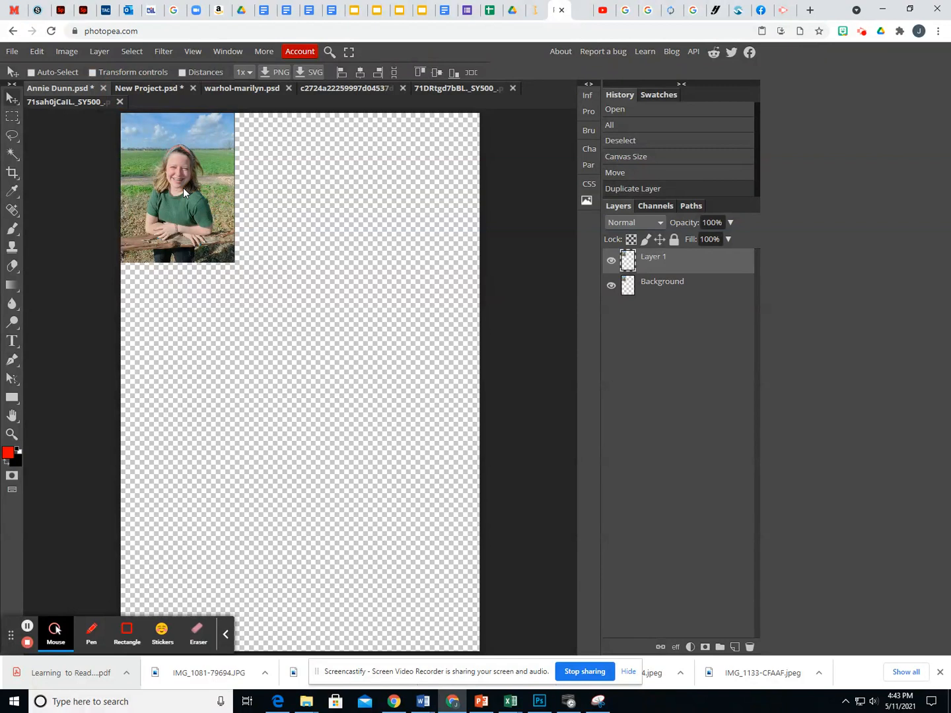
pyautogui.moveTo(183, 188); pyautogui.dragTo(300, 187)
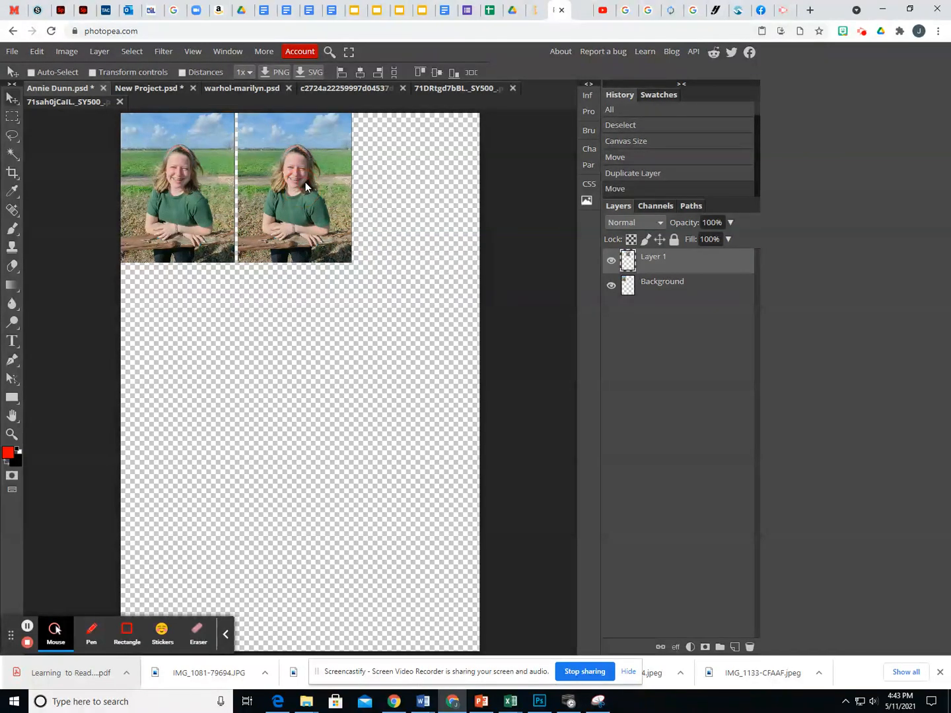
# Nudge the duplicated photo horizontally until its edge meets the first photo without a gap or overlap.
pyautogui.press('Left')
pyautogui.press('Left')
pyautogui.press('Left')
pyautogui.press('Left')
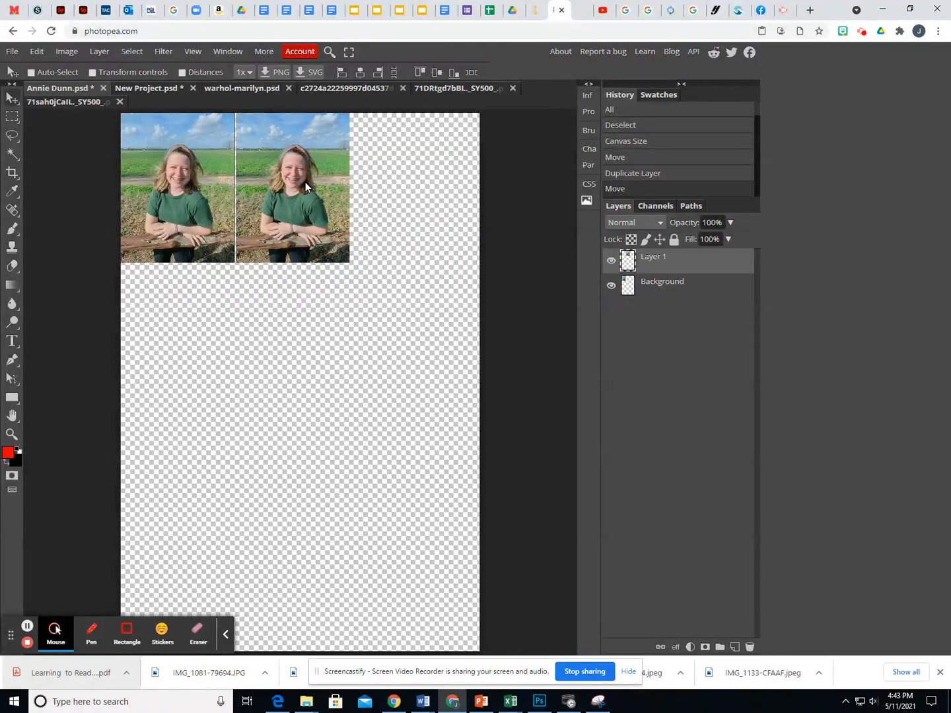
pyautogui.press('Left')
pyautogui.press('Left')
pyautogui.press('Left')
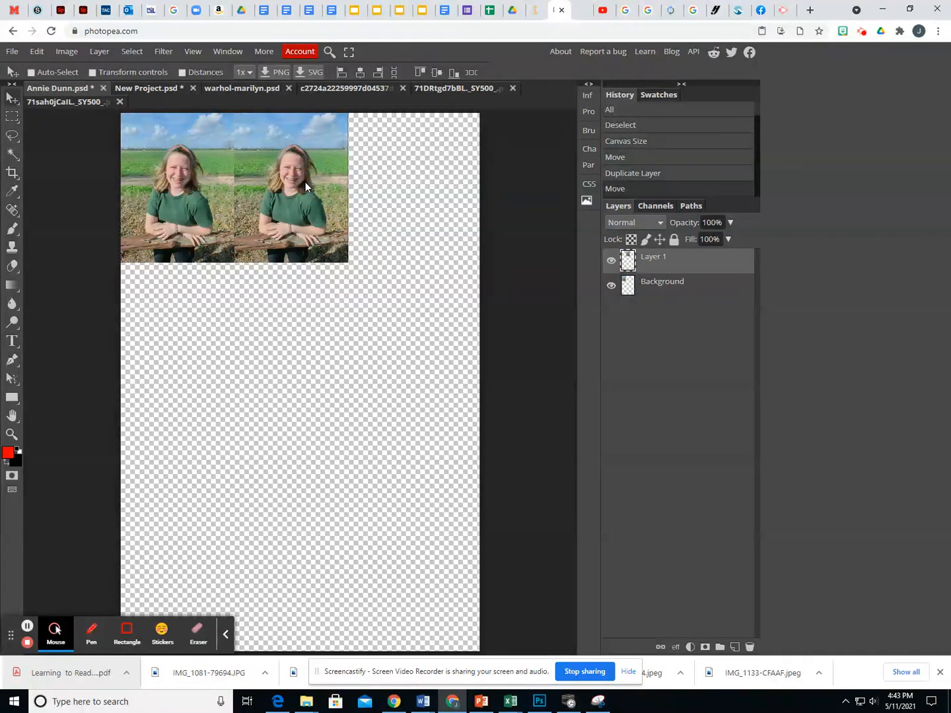
pyautogui.press('Right')
pyautogui.press('Right')
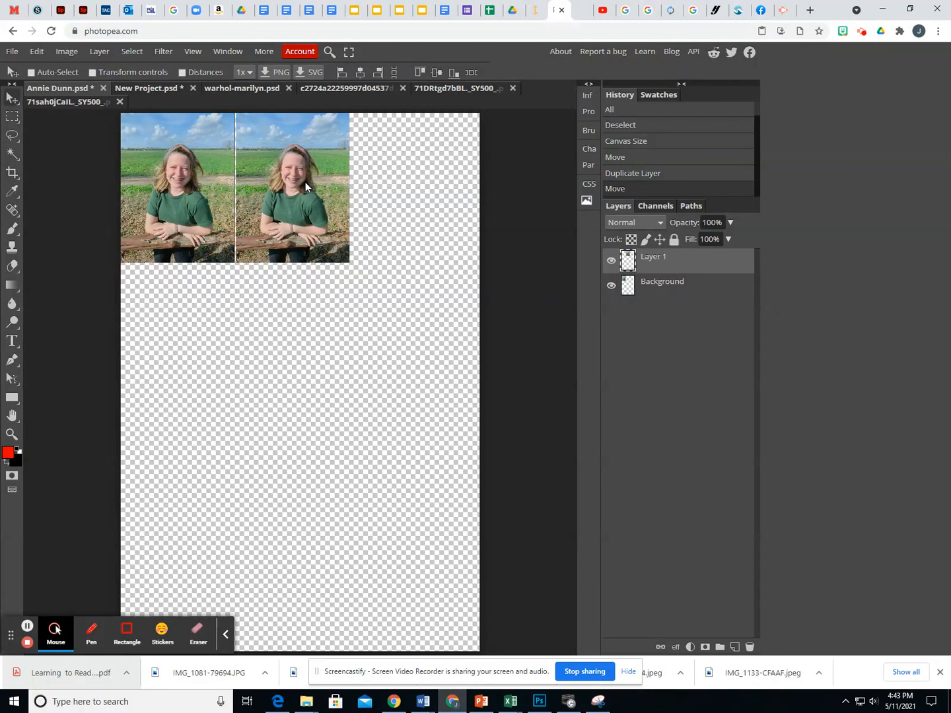
pyautogui.moveTo(305, 181)
pyautogui.mouseDown()
pyautogui.moveTo(345, 191)
pyautogui.moveTo(304, 198)
pyautogui.moveTo(324, 176)
pyautogui.moveTo(307, 183)
pyautogui.mouseUp()
pyautogui.press('Left')
pyautogui.press('Left')
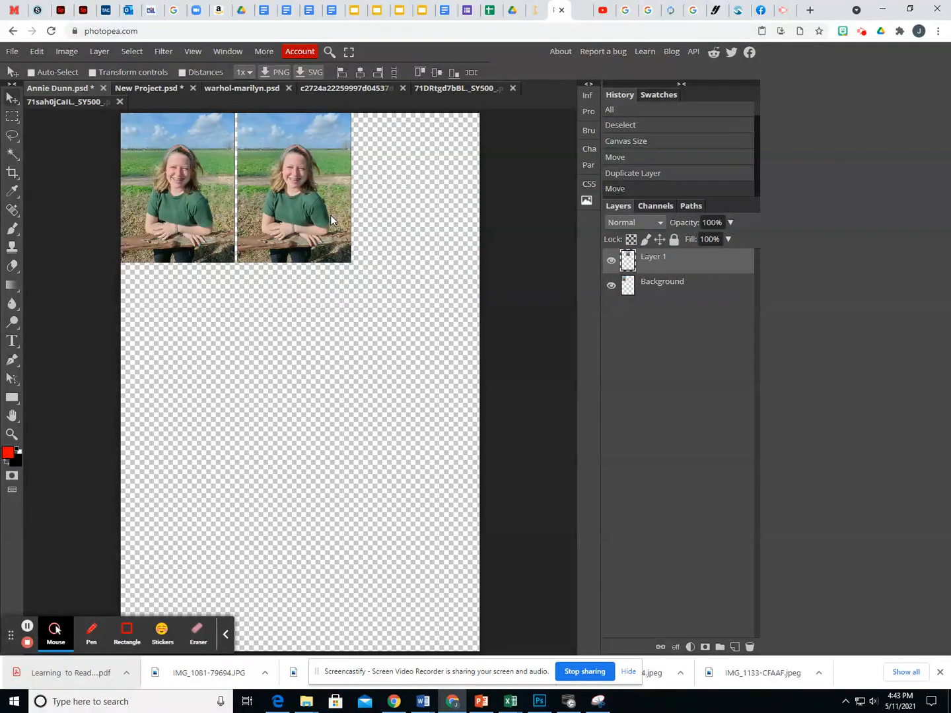
pyautogui.press('Left')
pyautogui.press('Left')
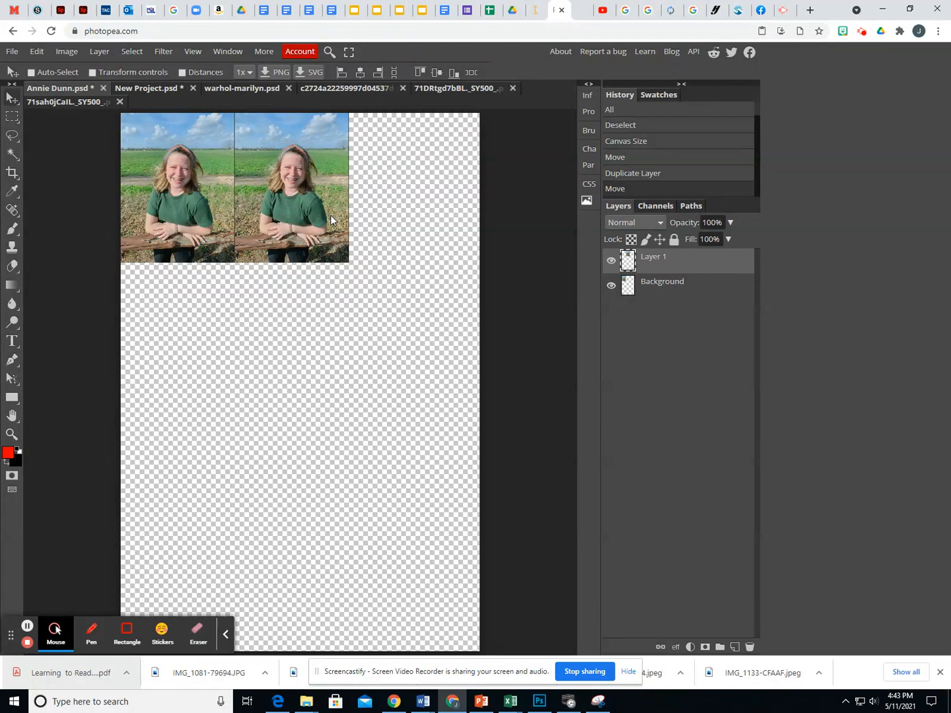
# Duplicate Layer 1 and align the copy flush beside the second photo as the third in the top row.
pyautogui.click(99, 50)
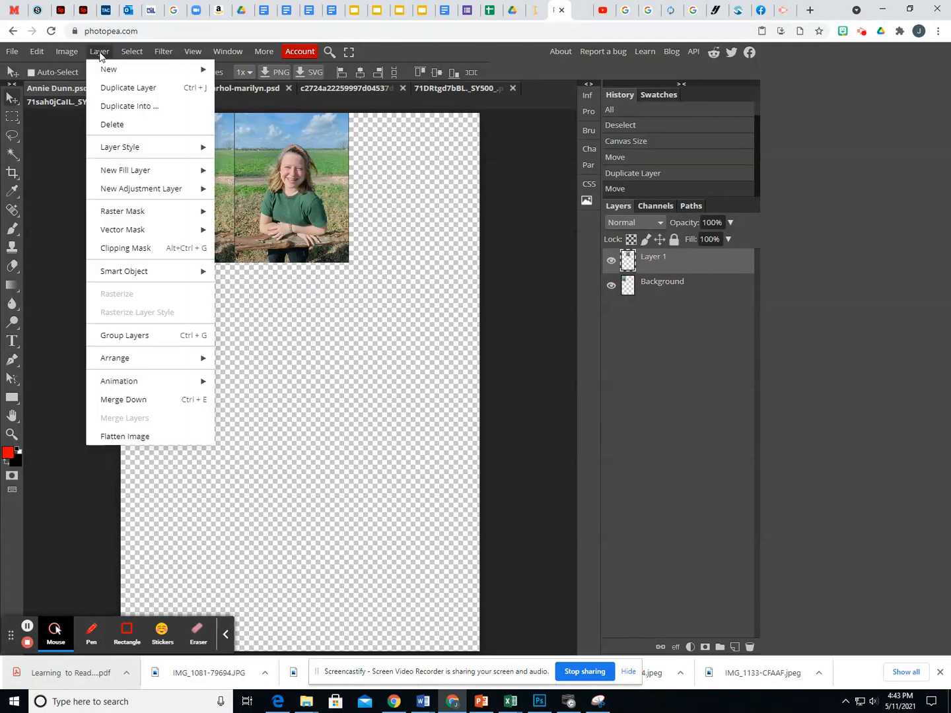
pyautogui.click(132, 87)
pyautogui.moveTo(190, 218); pyautogui.dragTo(302, 218)
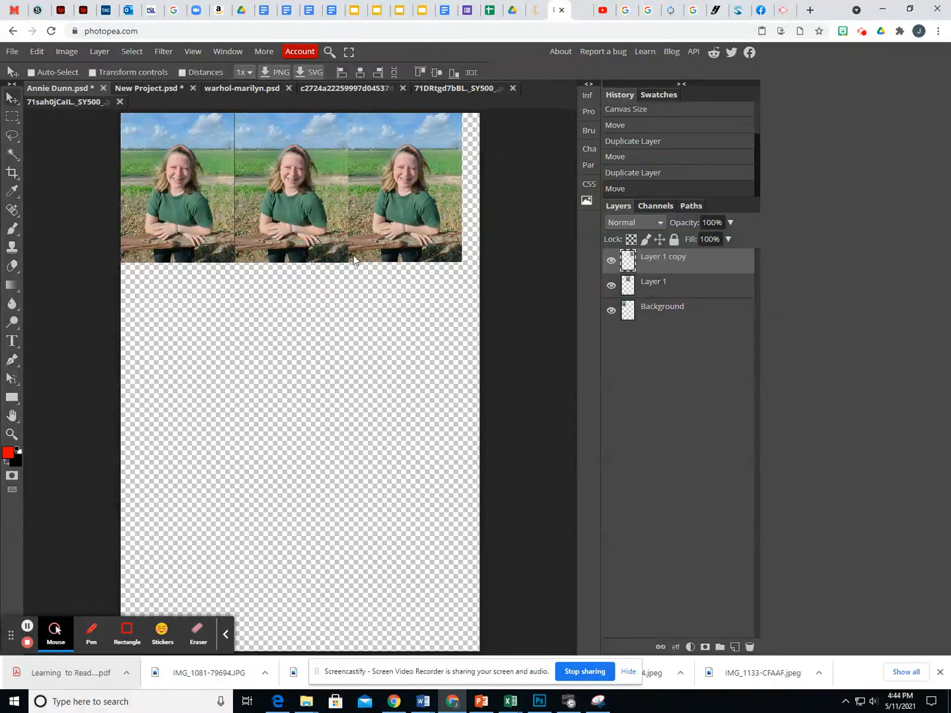
pyautogui.press('Right')
pyautogui.press('Left')
pyautogui.press('Right')
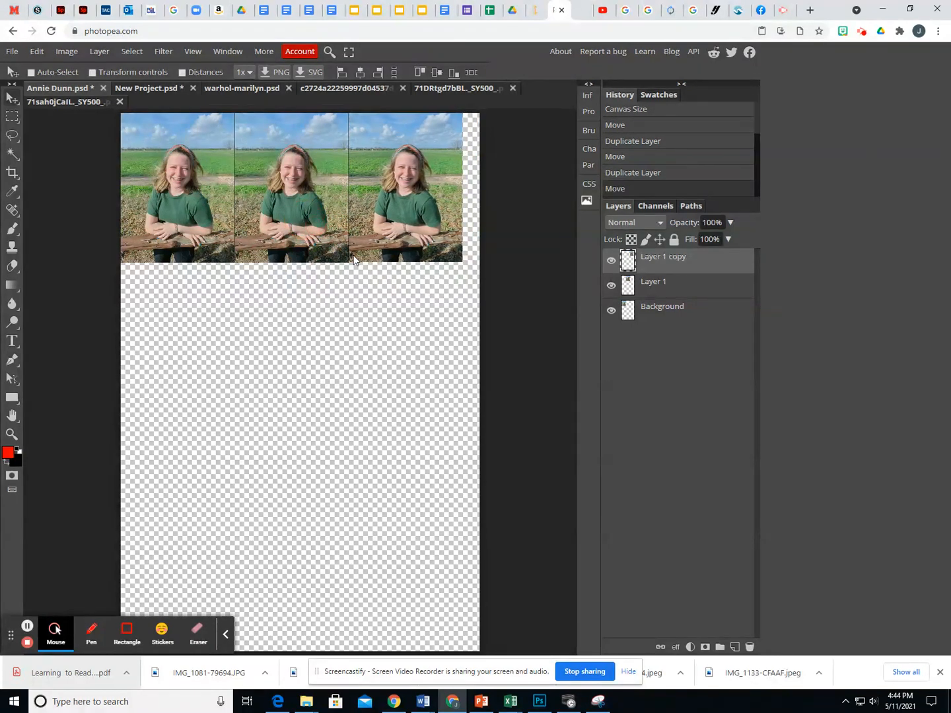
# Increase the canvas width to 30 in, keeping the height at 30 in.
pyautogui.click(67, 52)
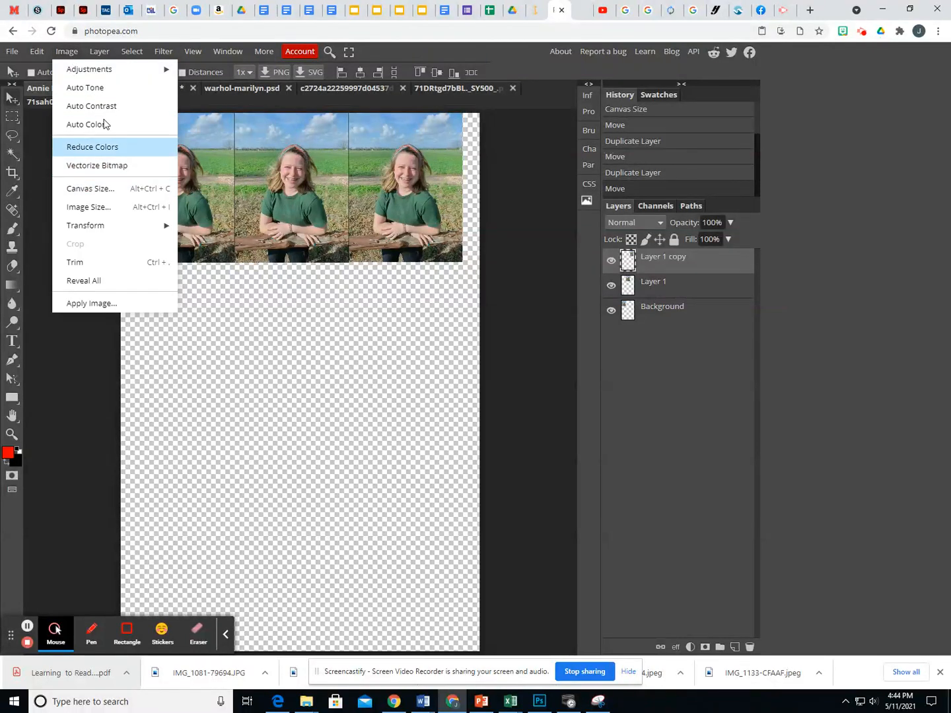
pyautogui.click(99, 189)
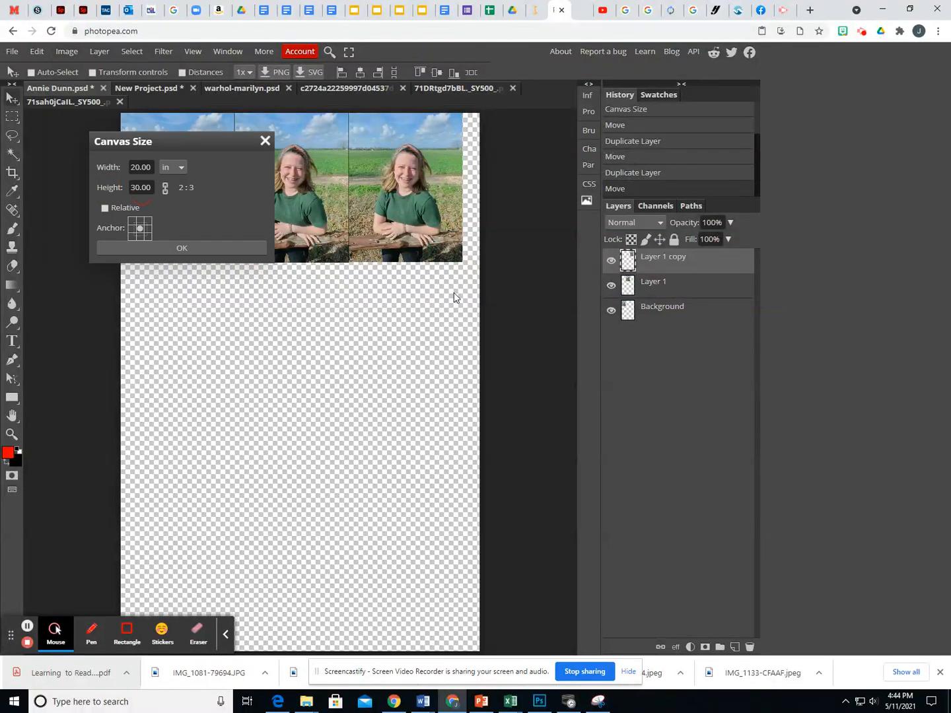
pyautogui.click(150, 167)
pyautogui.write('30.00')
pyautogui.click(179, 250)
pyautogui.click(204, 250)
# Shift the Background, Layer 1 and Layer 1 copy photos left so the row starts at the canvas's left edge.
pyautogui.click(669, 312)
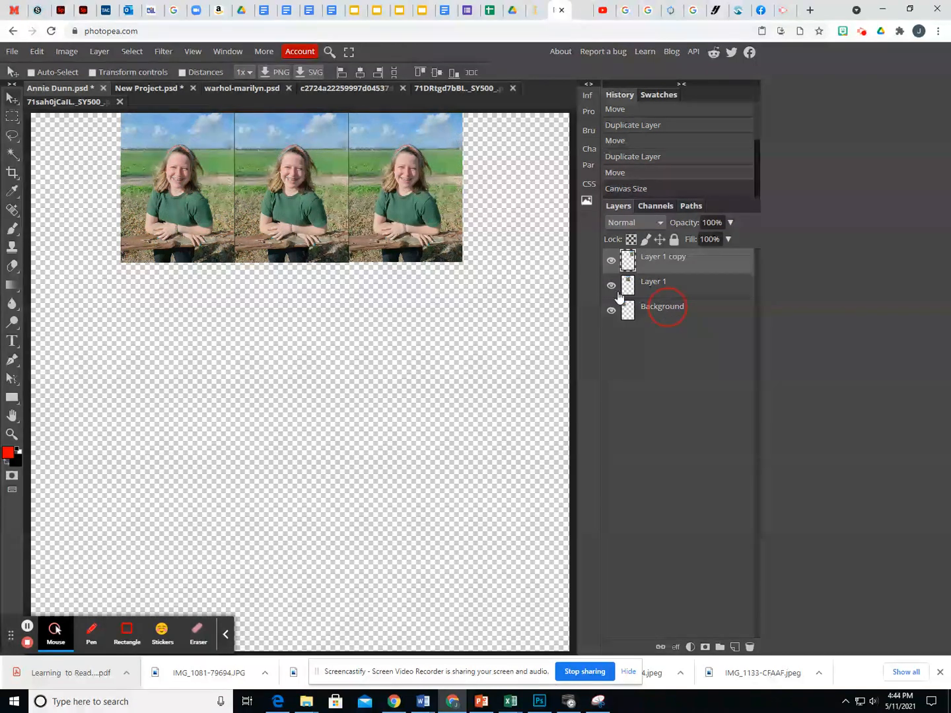
pyautogui.moveTo(157, 180); pyautogui.dragTo(66, 180)
pyautogui.moveTo(310, 233); pyautogui.dragTo(181, 205)
pyautogui.click(674, 290)
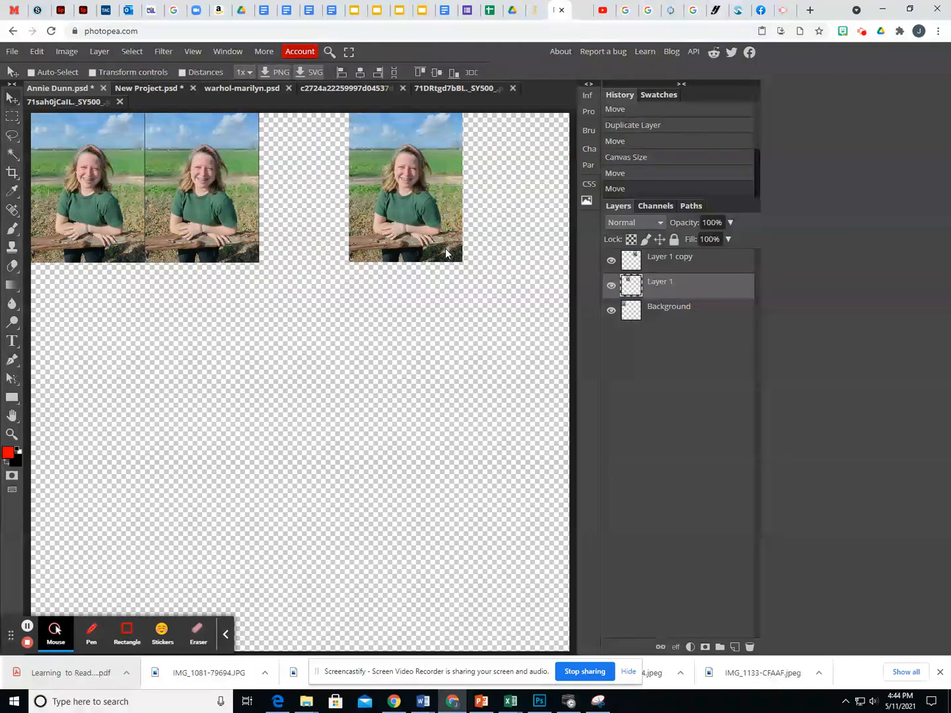
pyautogui.click(669, 258)
pyautogui.moveTo(436, 221); pyautogui.dragTo(343, 220)
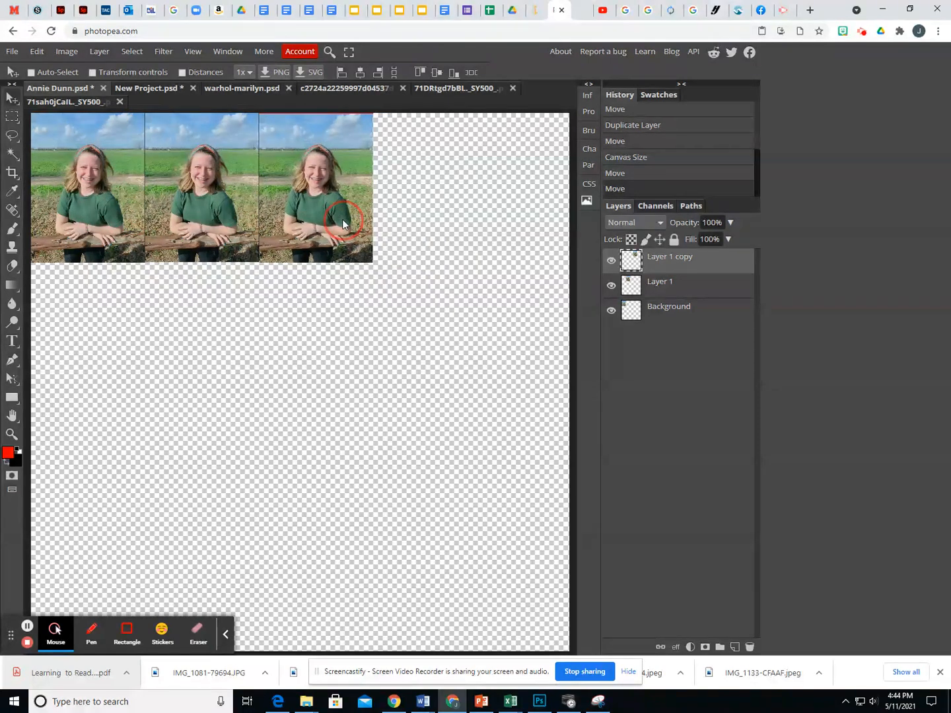
# Duplicate Layer 1 copy and place the new photo at the end of the top row as the fourth image.
pyautogui.click(67, 51)
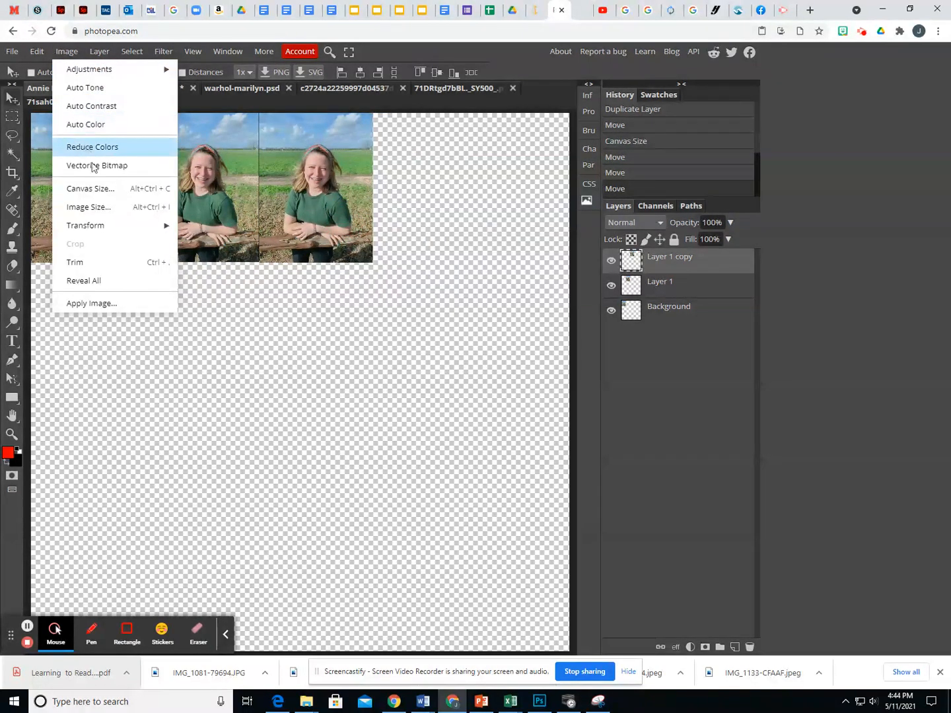
pyautogui.click(104, 52)
pyautogui.click(101, 52)
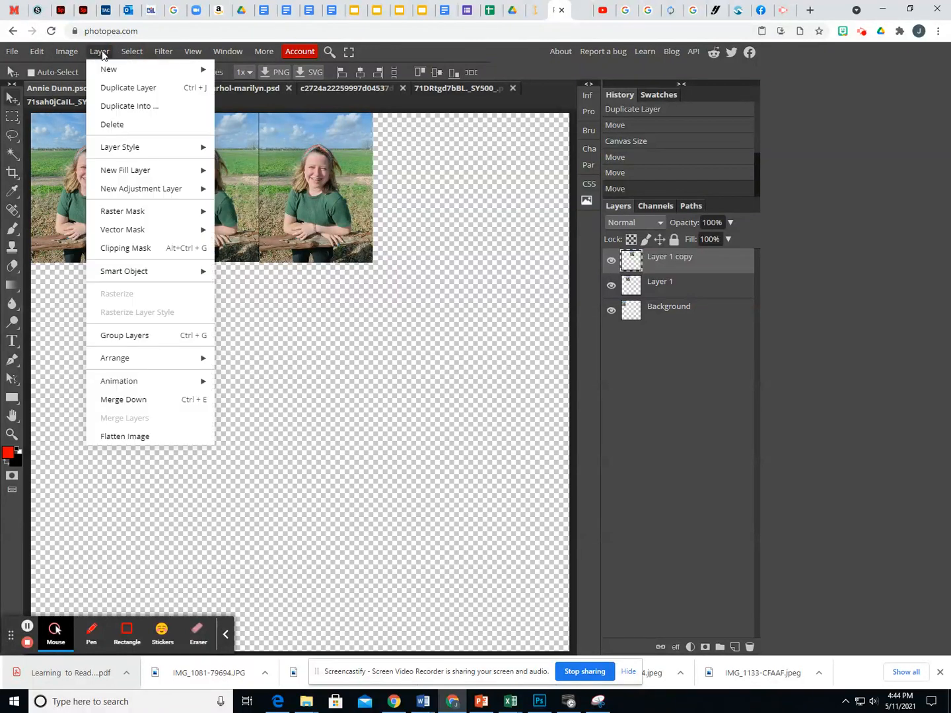
pyautogui.click(128, 87)
pyautogui.moveTo(339, 216); pyautogui.dragTo(452, 216)
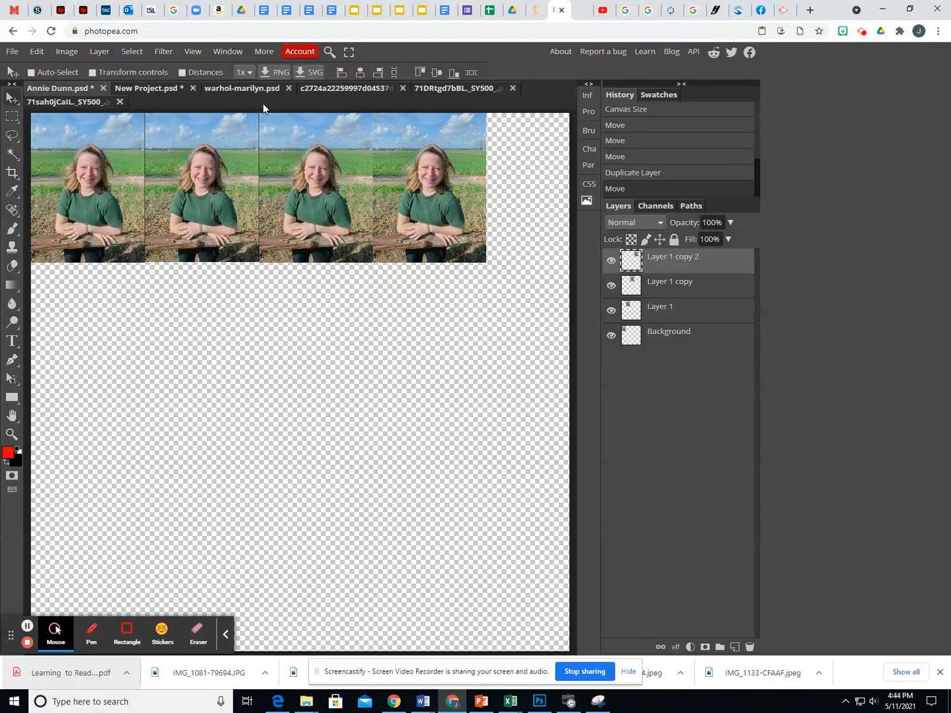
# Duplicate the fourth photo's layer and place the copy below the first photo to start a second row.
pyautogui.click(100, 52)
pyautogui.click(130, 87)
pyautogui.click(449, 216)
pyautogui.moveTo(422, 231); pyautogui.dragTo(109, 364)
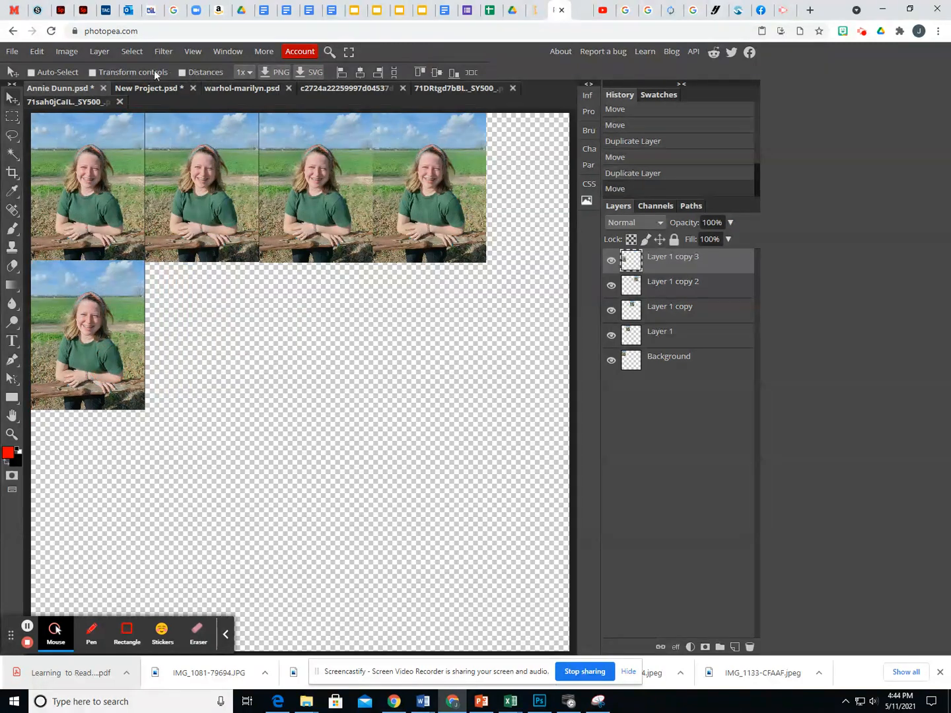
# Duplicate the photo layer twice more and place the copies second and third in the second row.
pyautogui.click(99, 54)
pyautogui.click(123, 87)
pyautogui.moveTo(124, 278); pyautogui.dragTo(325, 301)
pyautogui.click(98, 52)
pyautogui.click(136, 88)
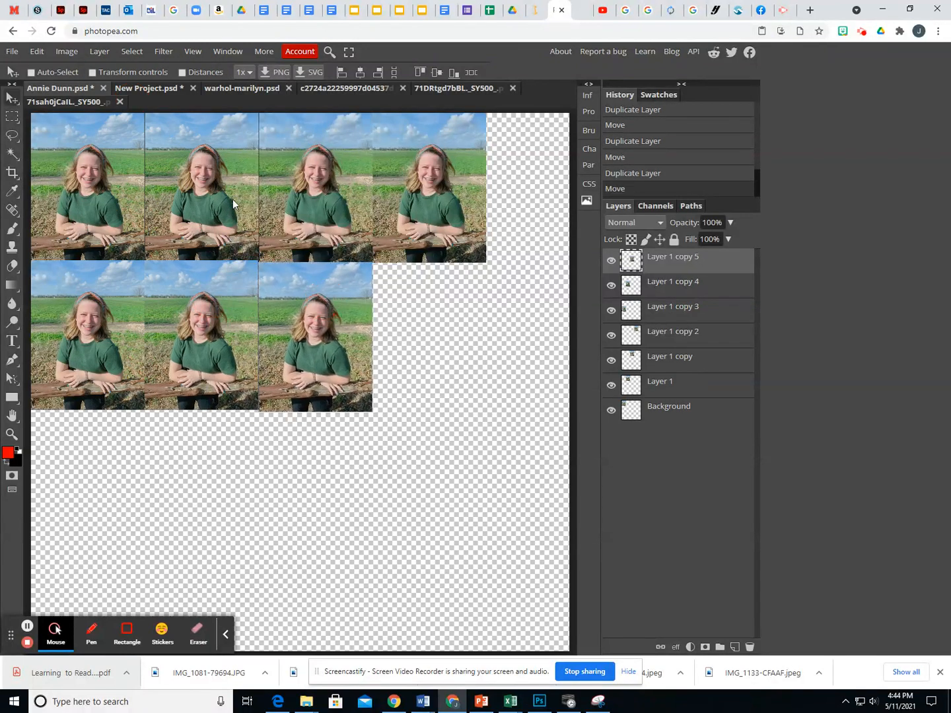
# Duplicate Layer 1 copy 5 and place the new photo at the end of the second row as the fourth image.
pyautogui.click(67, 51)
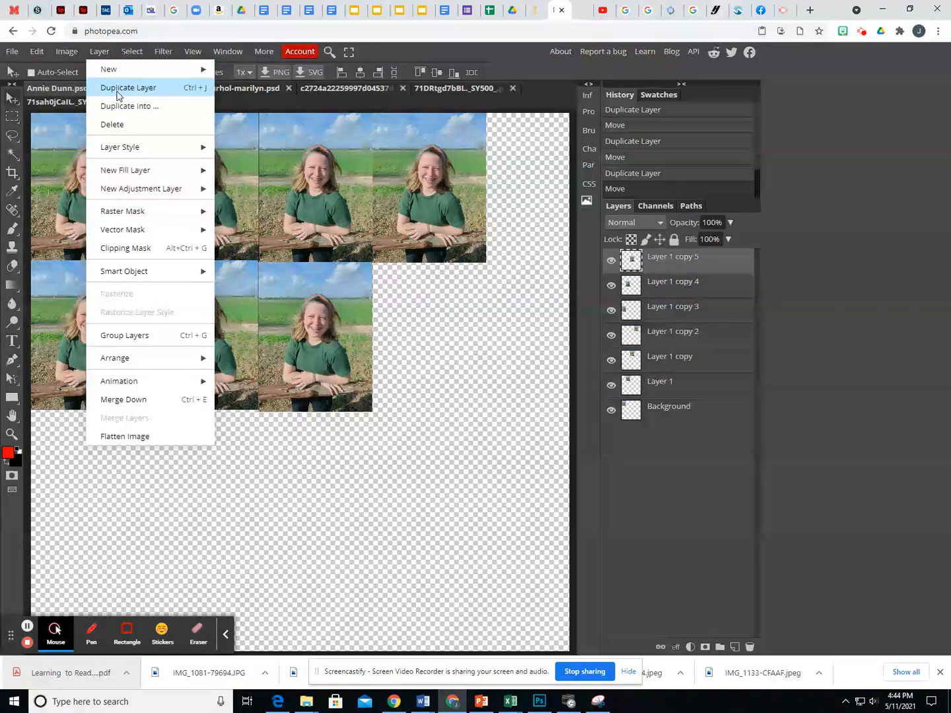
pyautogui.click(125, 88)
pyautogui.moveTo(298, 306); pyautogui.dragTo(417, 304)
# Duplicate the second row's last photo and place the copy below that row's first photo to start a third row.
pyautogui.click(66, 52)
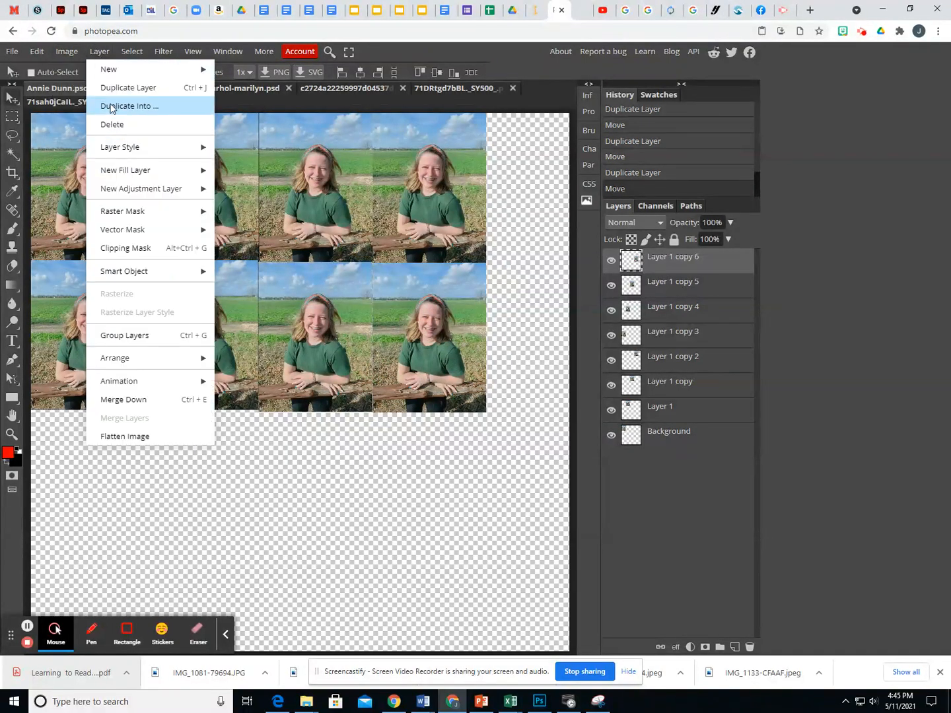
pyautogui.click(115, 88)
pyautogui.moveTo(405, 332); pyautogui.dragTo(73, 463)
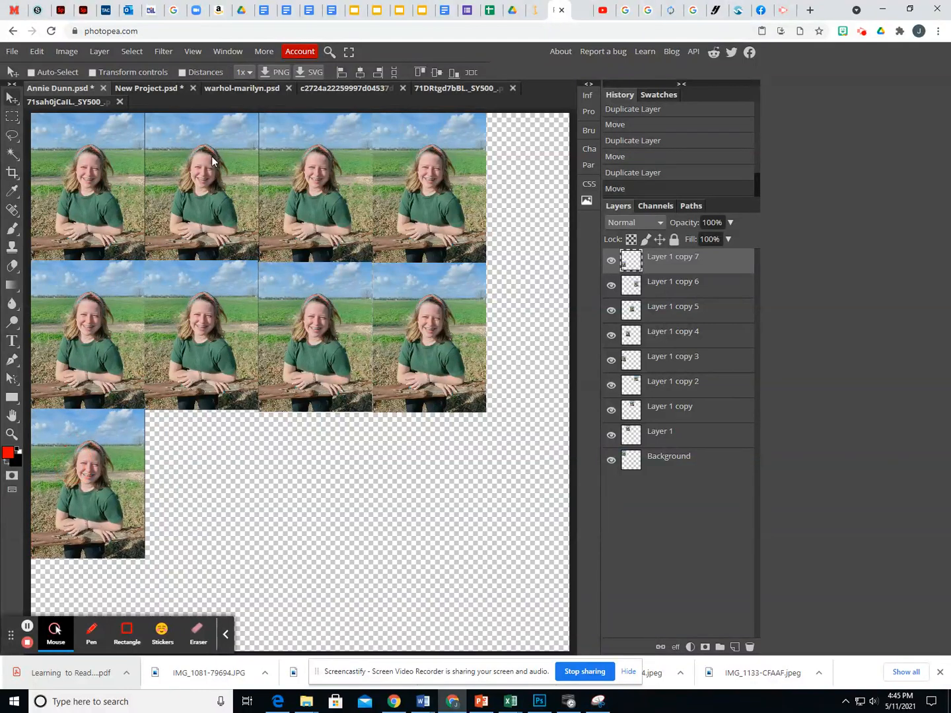
# Duplicate the photo layer three more times and place the copies second, third and fourth in the third row.
pyautogui.click(113, 54)
pyautogui.click(119, 88)
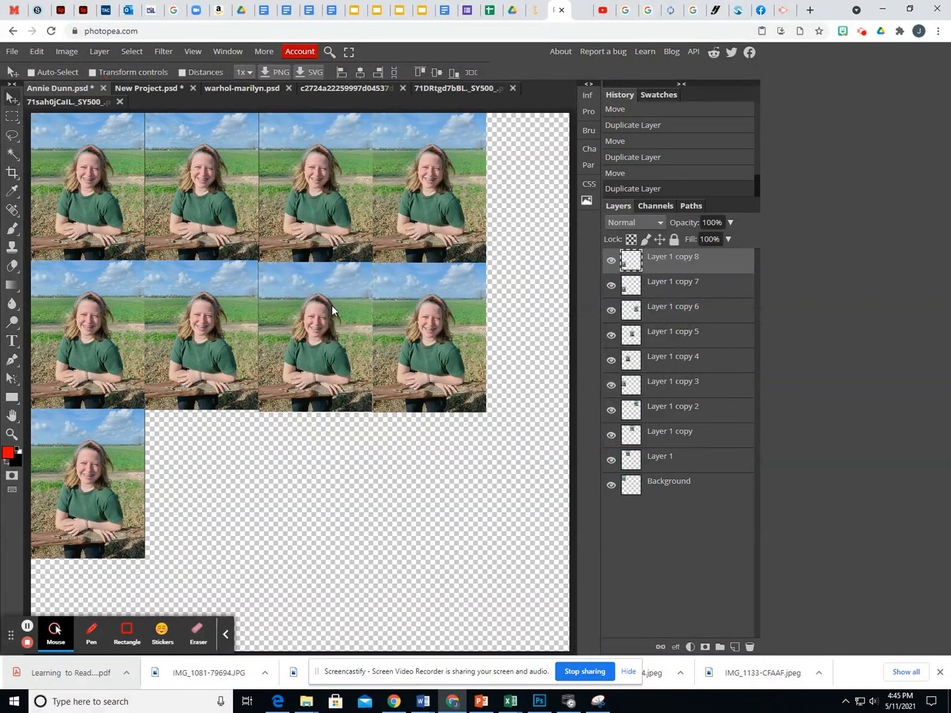
pyautogui.moveTo(81, 433); pyautogui.dragTo(193, 431)
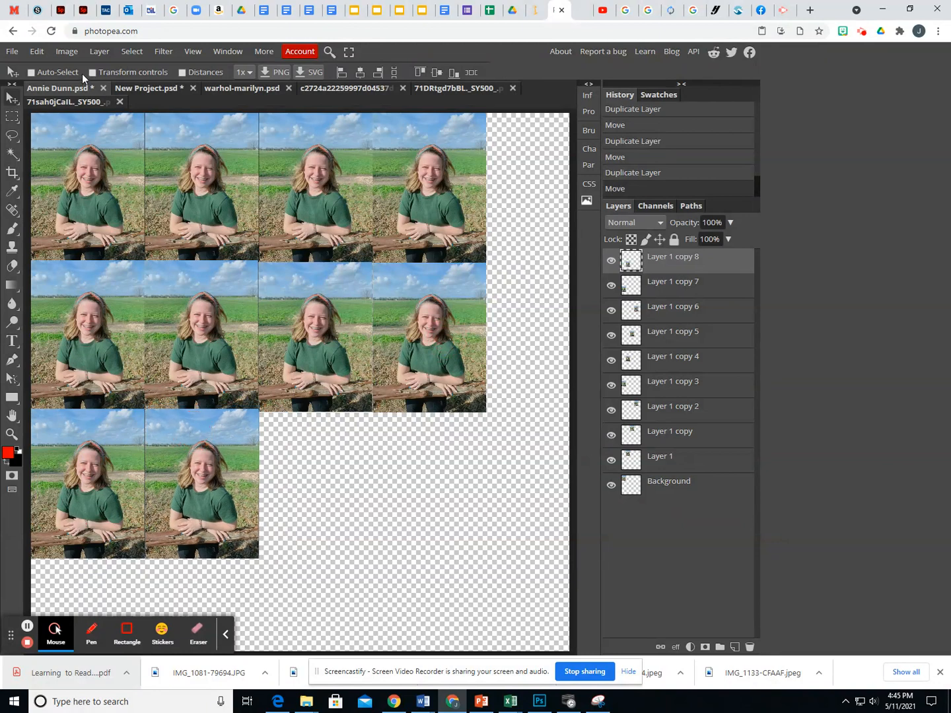
pyautogui.click(99, 51)
pyautogui.click(119, 88)
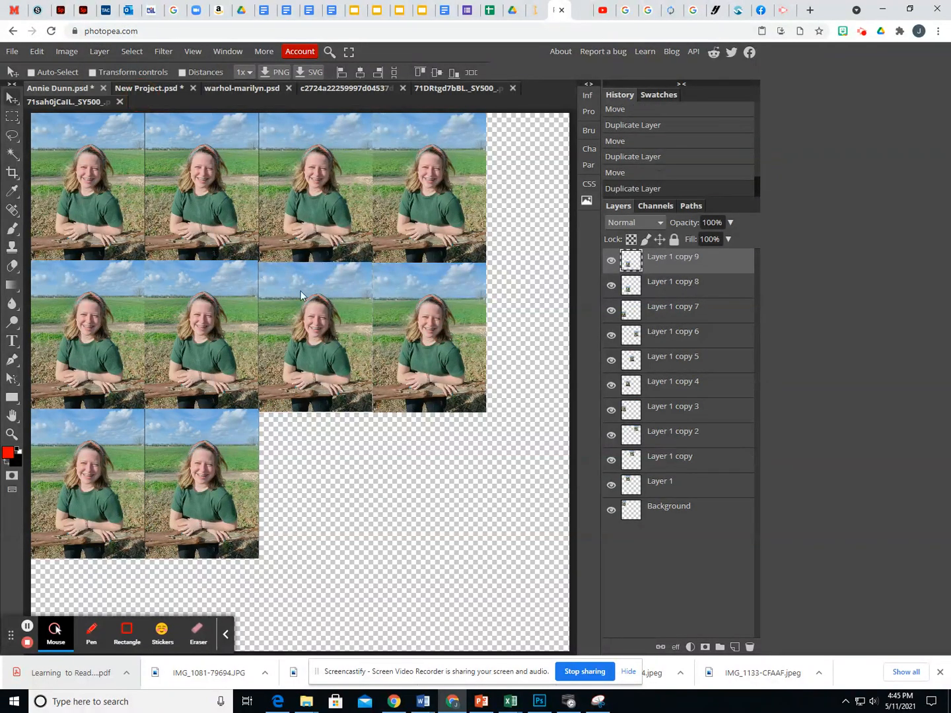
pyautogui.moveTo(216, 470); pyautogui.dragTo(299, 485)
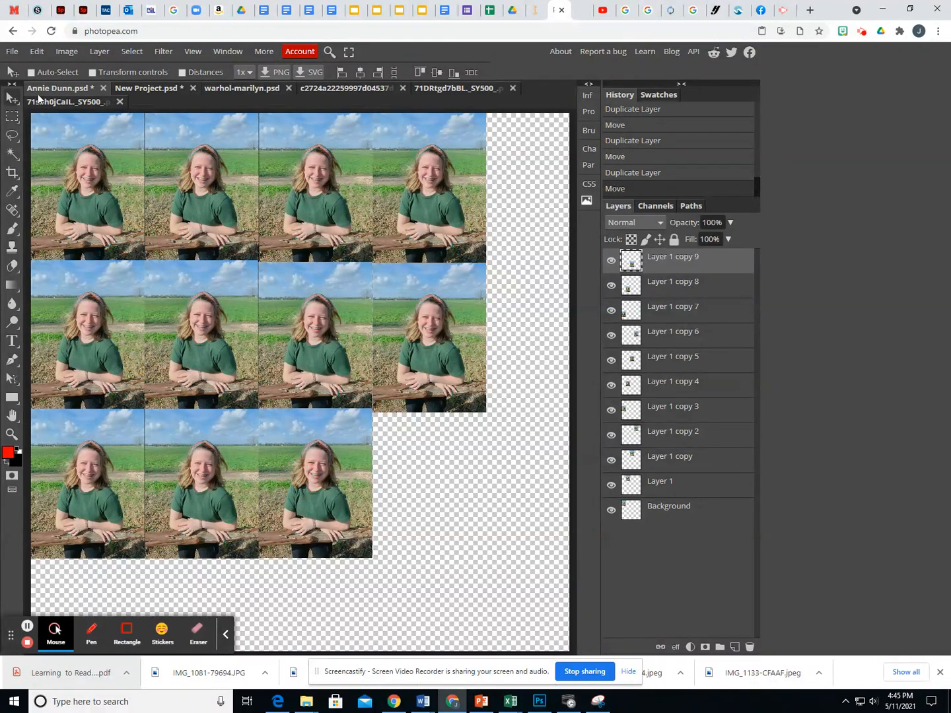
pyautogui.click(74, 53)
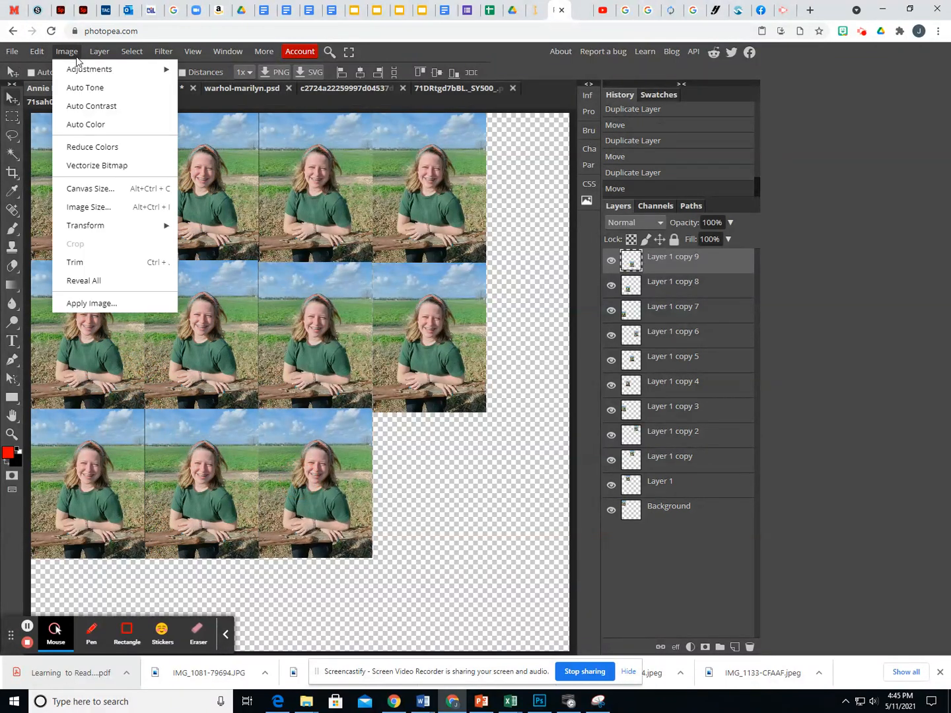
pyautogui.moveTo(99, 53)
pyautogui.click(117, 88)
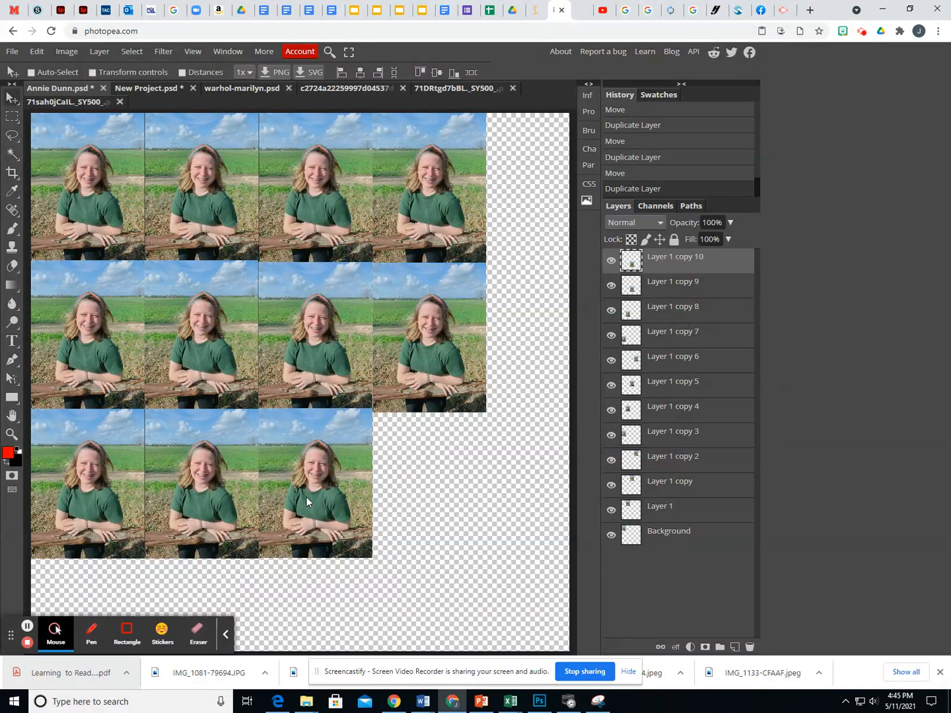
pyautogui.moveTo(264, 461); pyautogui.dragTo(407, 442)
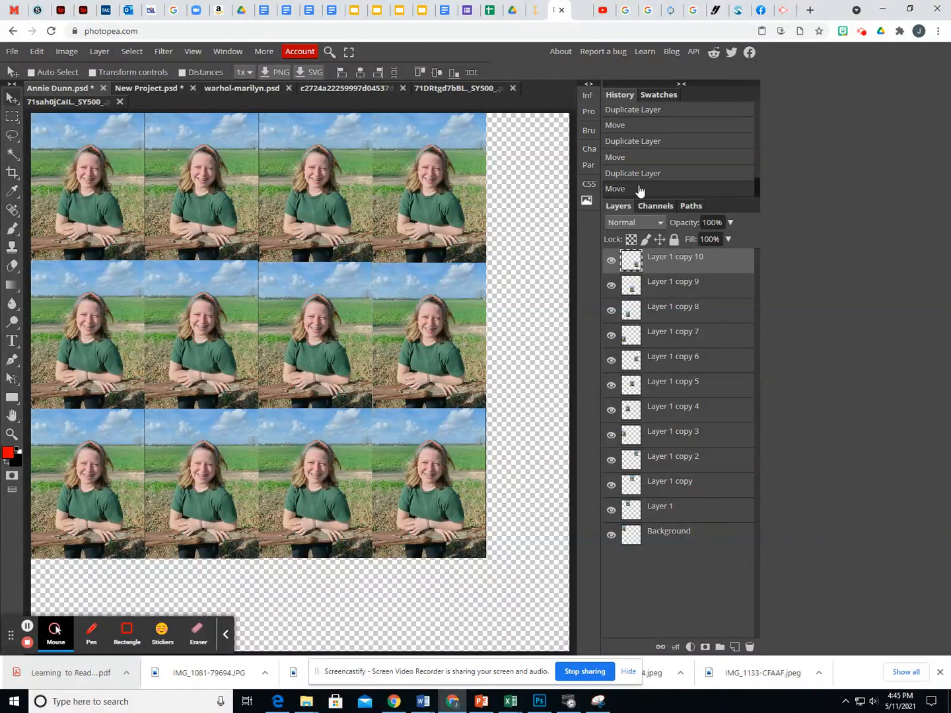
# Select the Background and Layer 1 layers in turn, nudging each photo slightly to identify it in the top row.
pyautogui.click(663, 537)
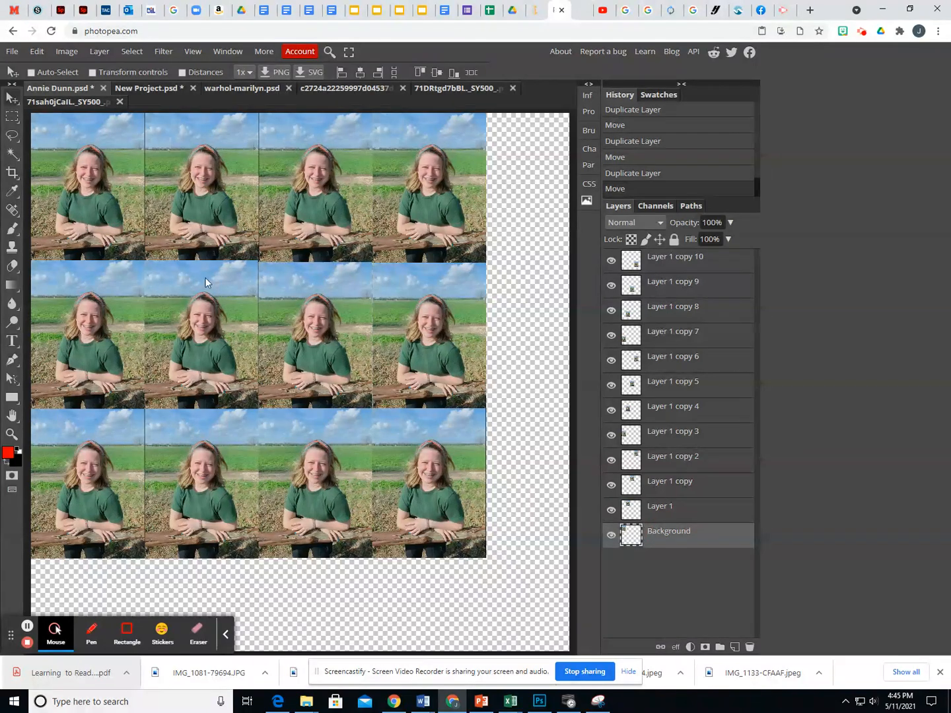
pyautogui.moveTo(90, 195)
pyautogui.mouseDown()
pyautogui.moveTo(114, 186)
pyautogui.moveTo(86, 192)
pyautogui.mouseUp()
pyautogui.click(674, 508)
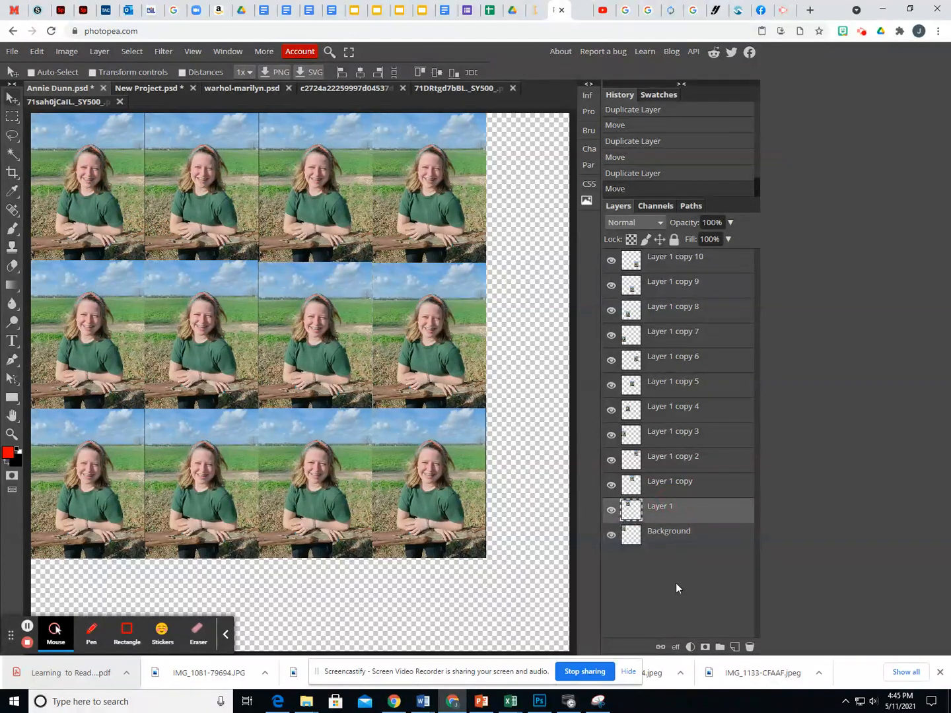
pyautogui.moveTo(209, 200)
pyautogui.mouseDown()
pyautogui.moveTo(220, 199)
pyautogui.moveTo(206, 198)
pyautogui.mouseUp()
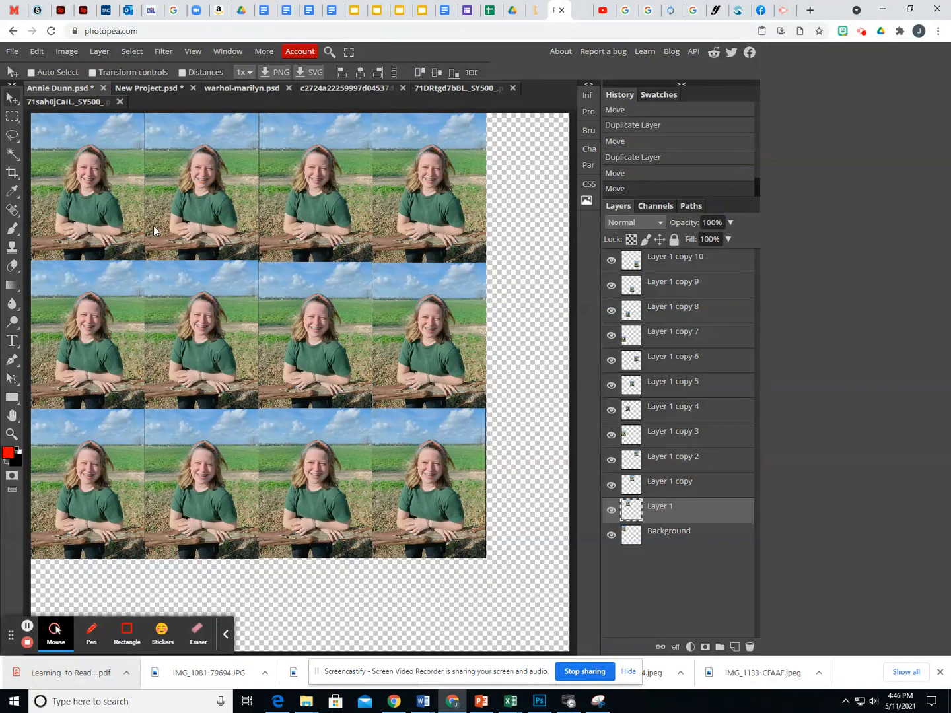
# Apply the Twirl distortion filter with an angle of 300 to Layer 1, the second photo in the top row.
pyautogui.click(163, 51)
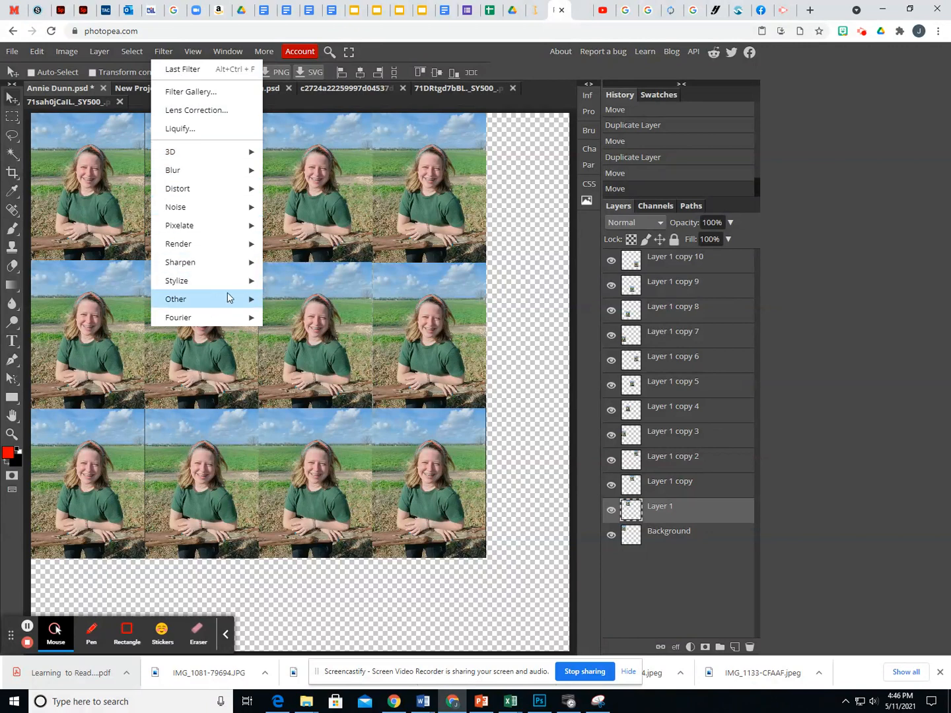
pyautogui.moveTo(233, 193)
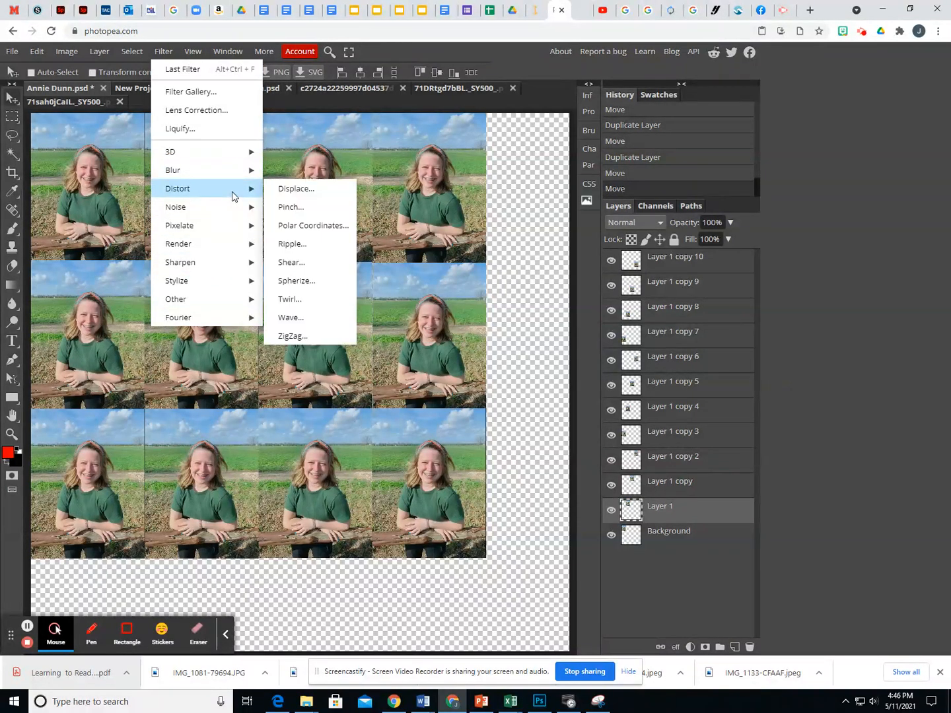
pyautogui.click(294, 300)
pyautogui.moveTo(188, 141); pyautogui.dragTo(266, 327)
pyautogui.moveTo(300, 370)
pyautogui.mouseDown()
pyautogui.moveTo(215, 370)
pyautogui.moveTo(304, 364)
pyautogui.moveTo(289, 365)
pyautogui.mouseUp()
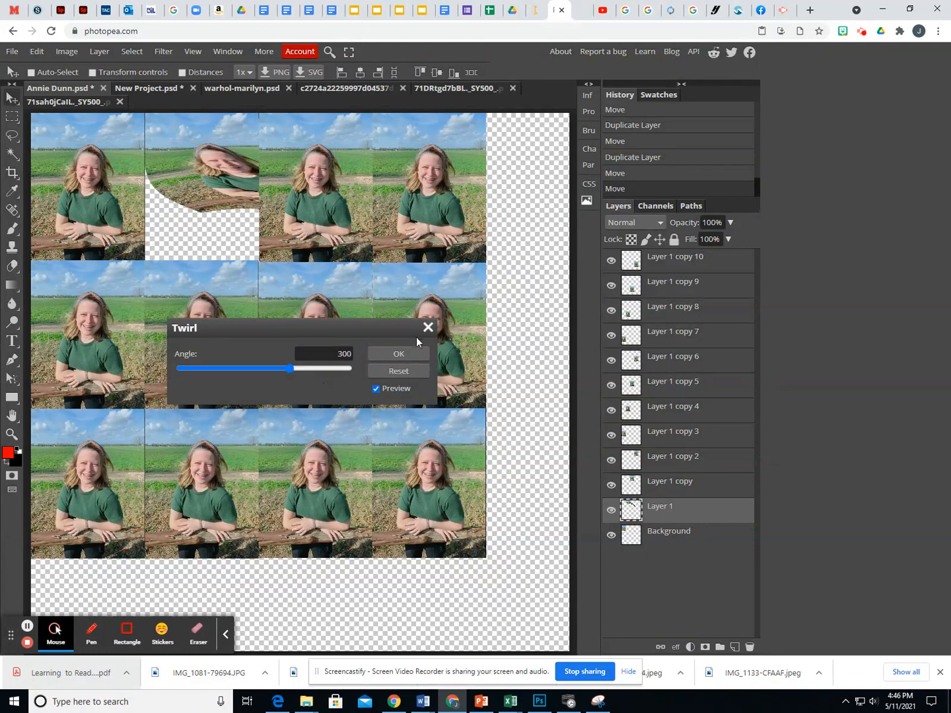
pyautogui.click(404, 354)
# Try the Clouds render filter on Layer 1 copy and undo it.
pyautogui.click(657, 485)
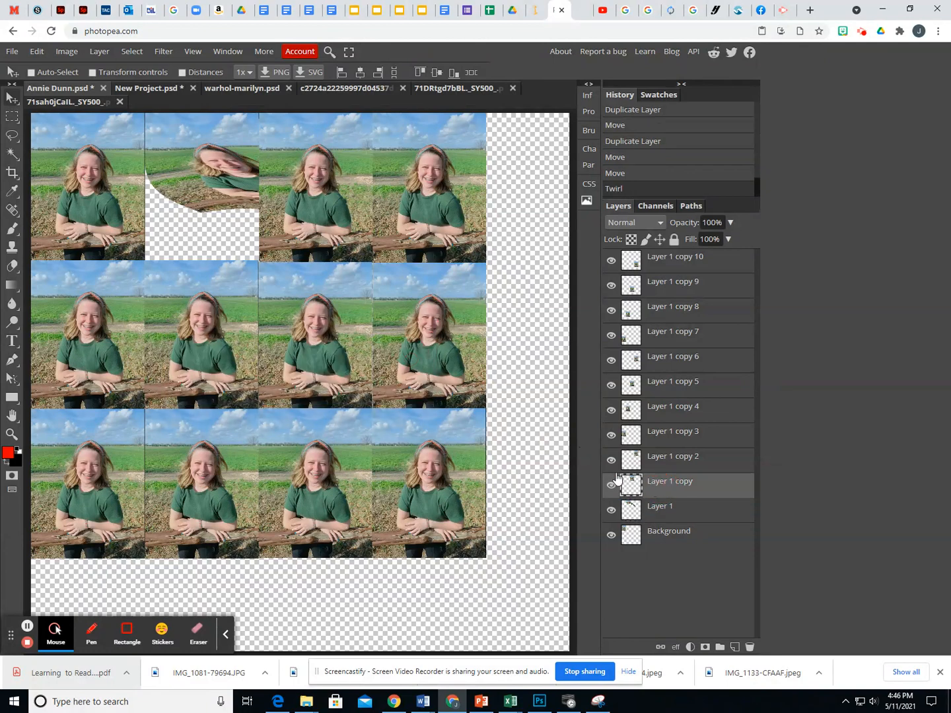
pyautogui.click(163, 51)
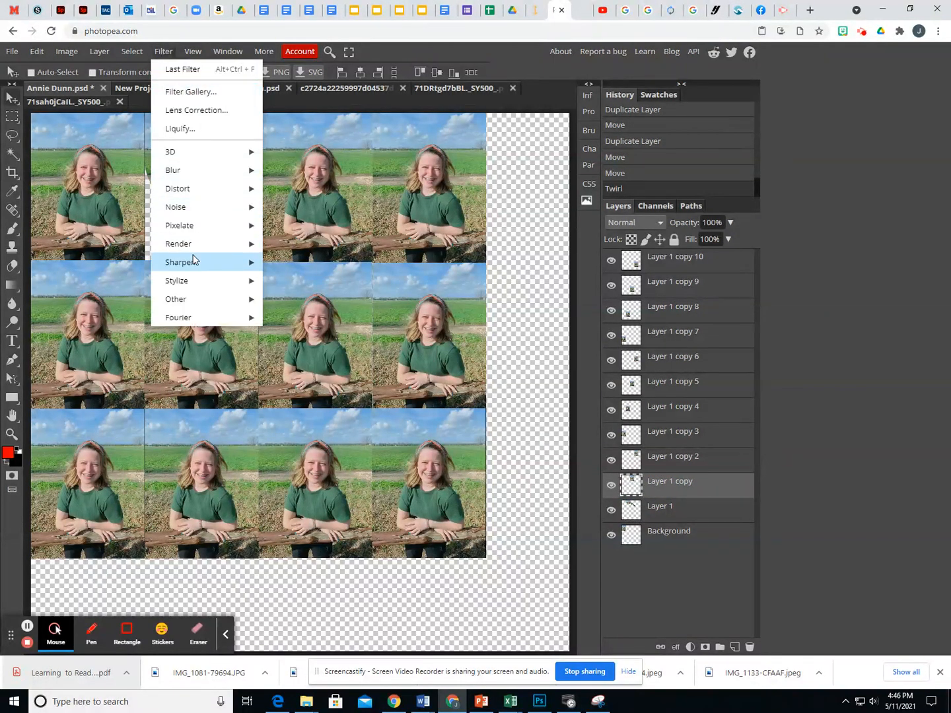
pyautogui.moveTo(195, 248)
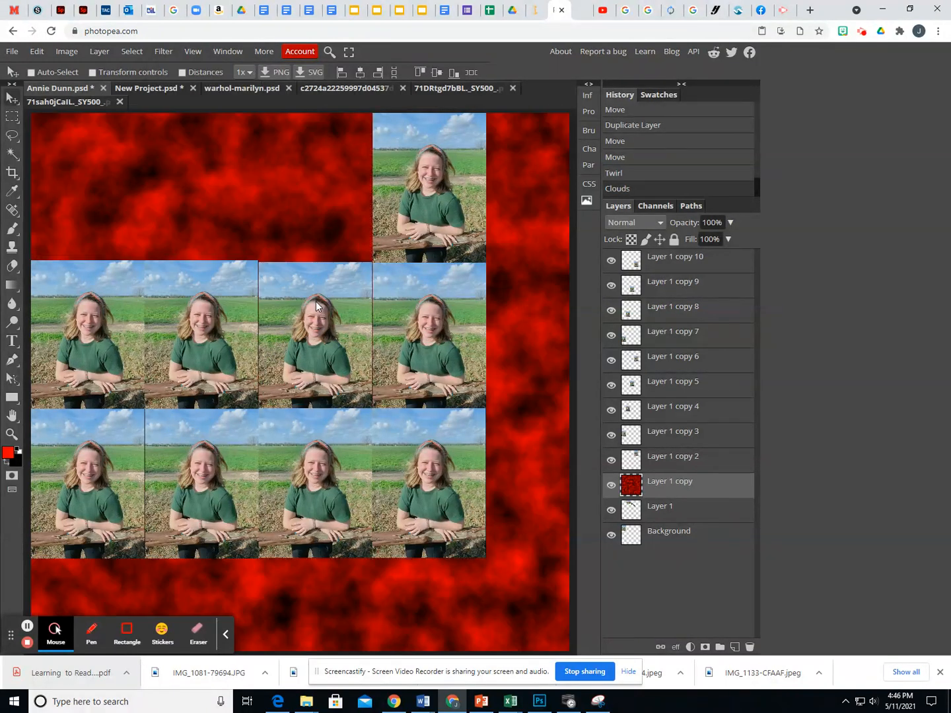
pyautogui.click(38, 53)
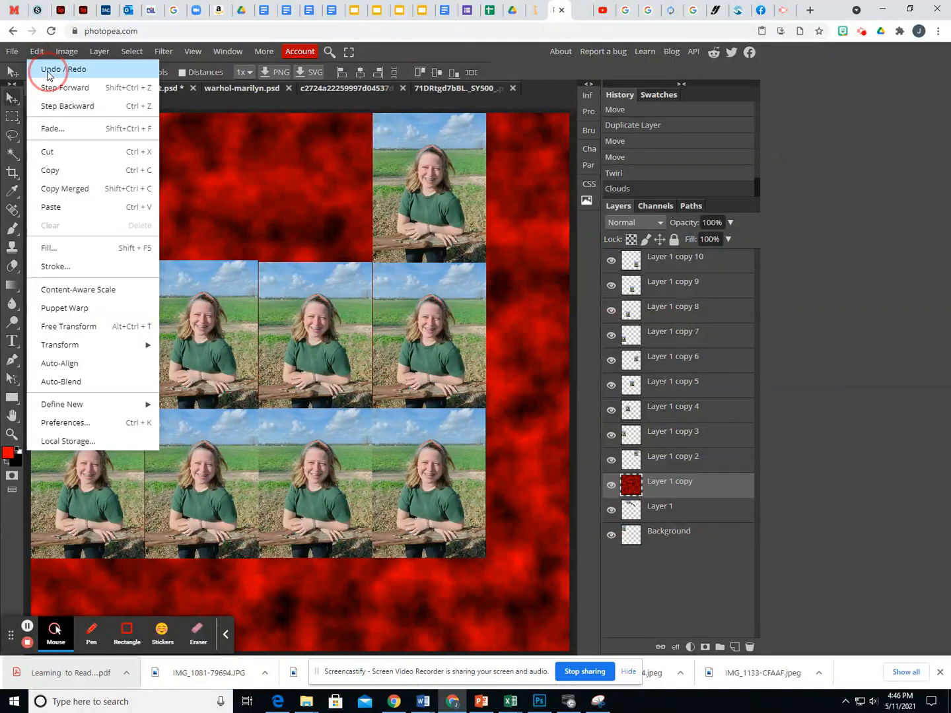
pyautogui.click(46, 69)
# Apply the Solarize filter to Layer 1 copy, the third photo in the top row.
pyautogui.click(163, 55)
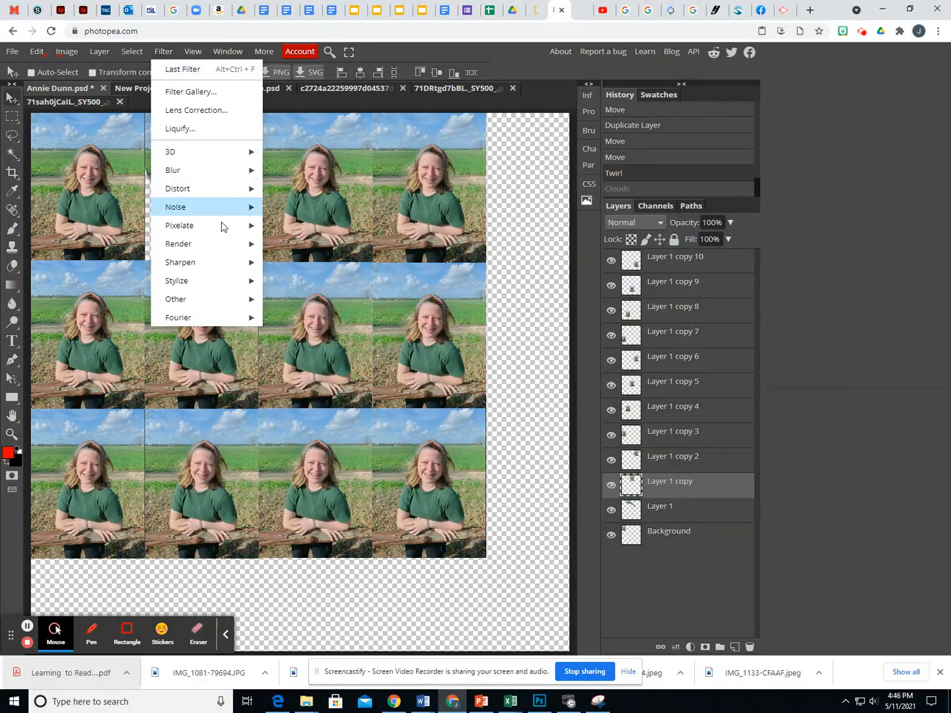
pyautogui.moveTo(212, 282)
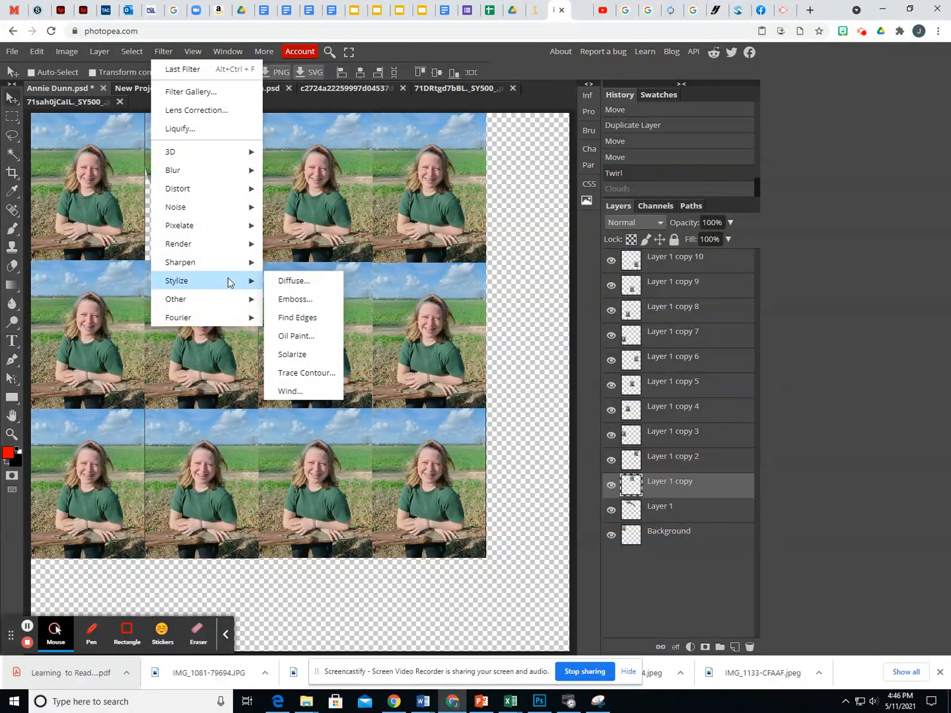
pyautogui.click(302, 354)
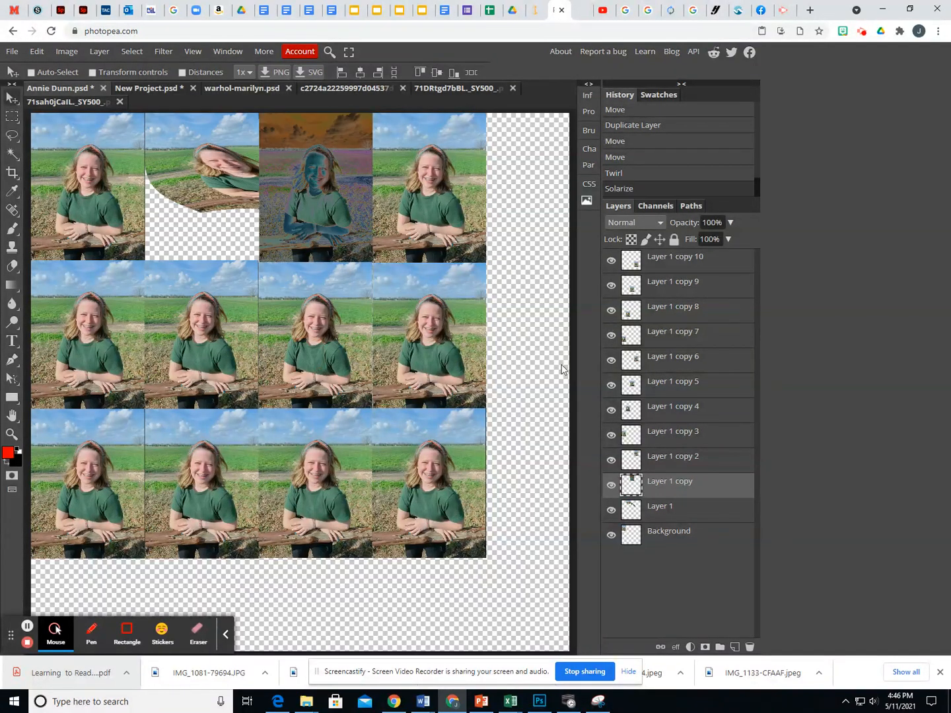
# Try different Diffuse filter modes on Layer 1 copy 2, the fourth photo in the top row, and cancel the filter.
pyautogui.click(659, 462)
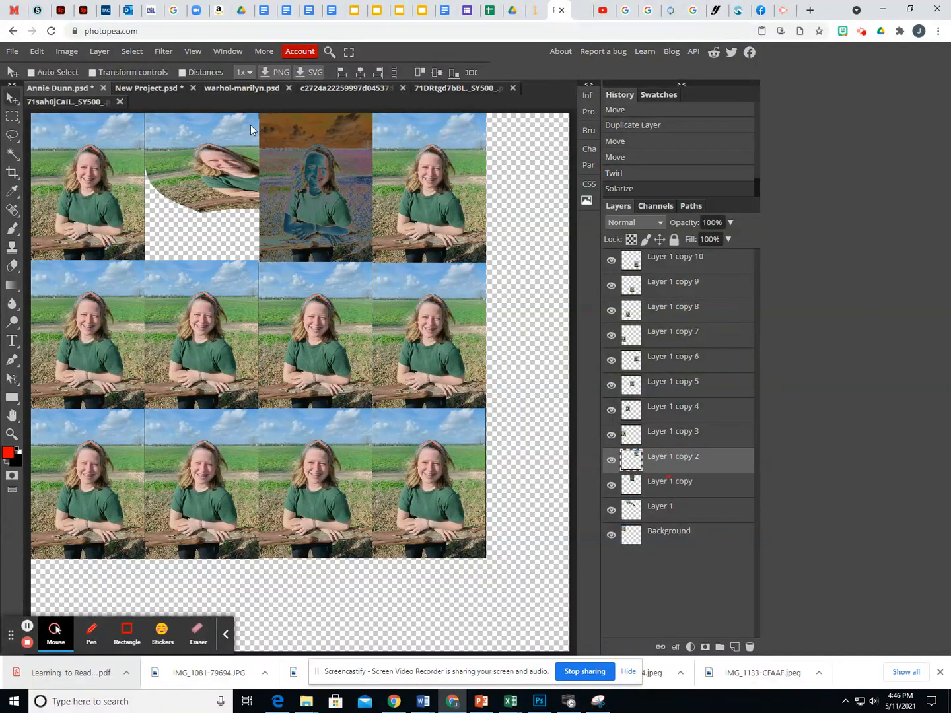
pyautogui.click(162, 51)
pyautogui.moveTo(212, 280)
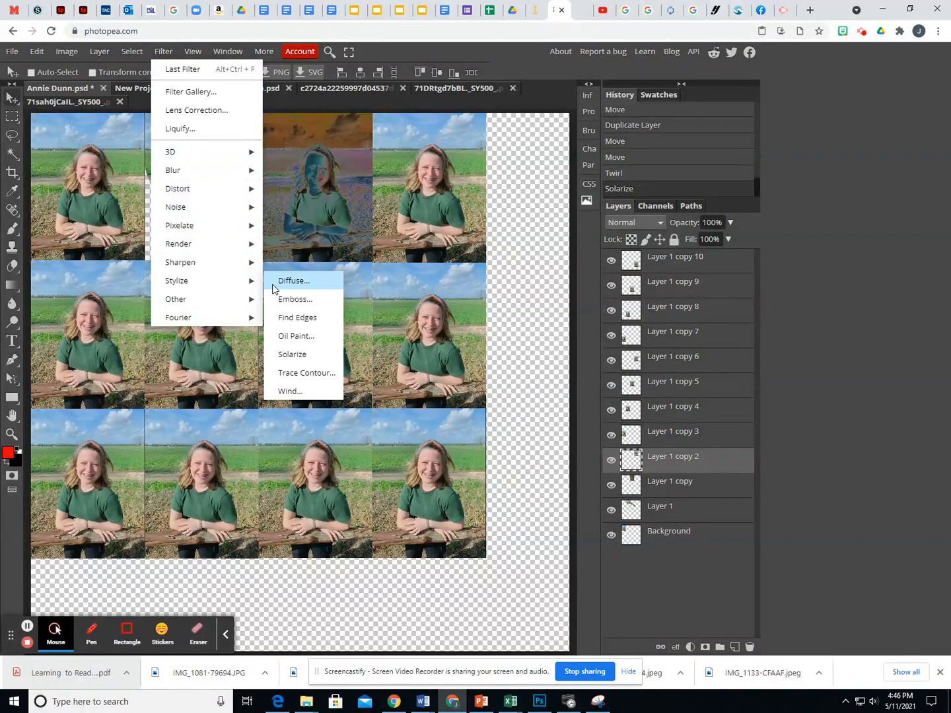
pyautogui.click(274, 288)
pyautogui.moveTo(220, 144); pyautogui.dragTo(303, 336)
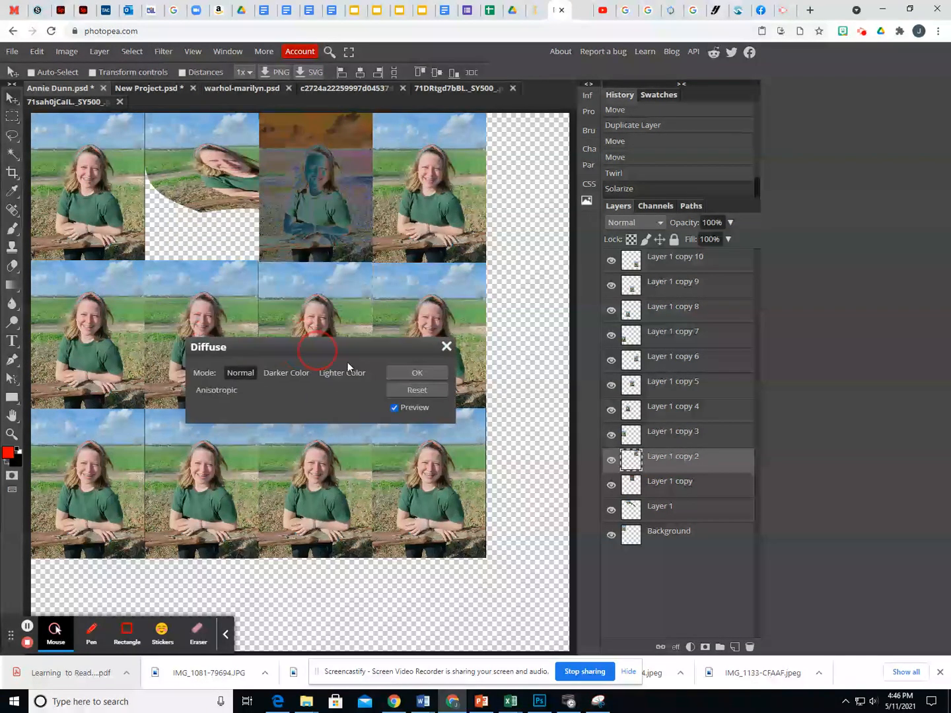
pyautogui.click(328, 390)
pyautogui.click(349, 391)
pyautogui.click(308, 392)
pyautogui.click(387, 390)
pyautogui.click(313, 386)
pyautogui.click(447, 403)
pyautogui.click(477, 359)
# Apply the Emboss filter to Layer 1 copy 2 with a 45° angle, 5 px height and 100% amount.
pyautogui.click(156, 53)
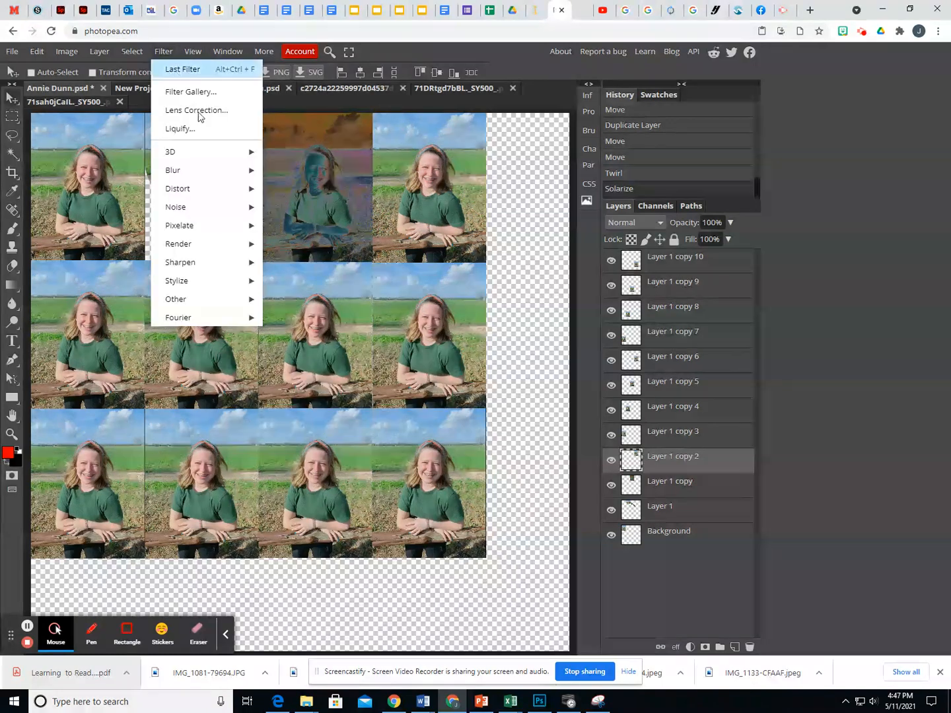
pyautogui.moveTo(185, 280)
pyautogui.click(303, 300)
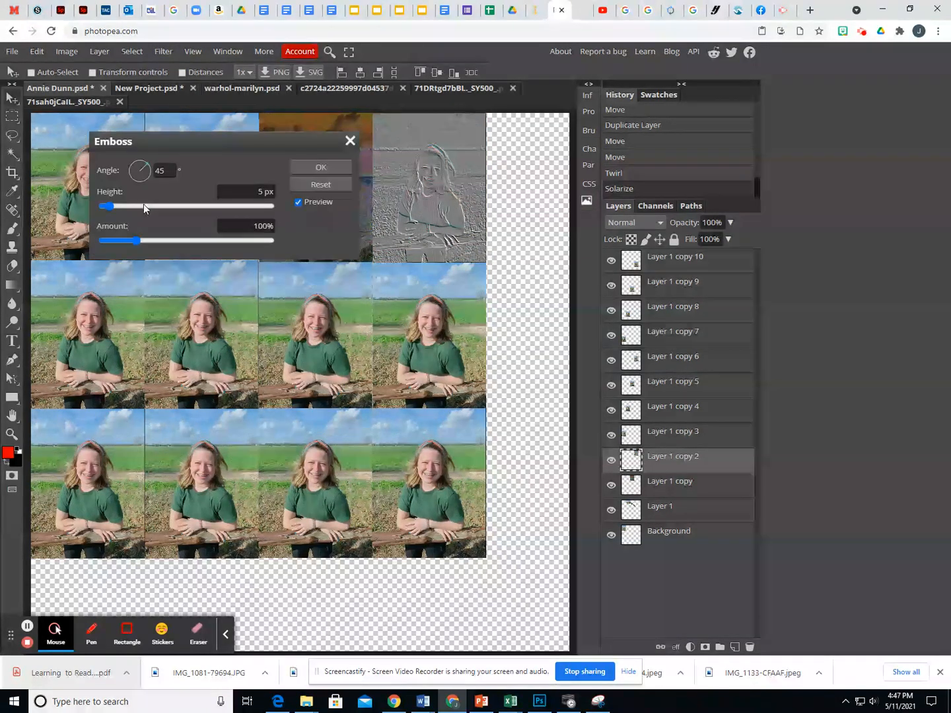
pyautogui.click(321, 167)
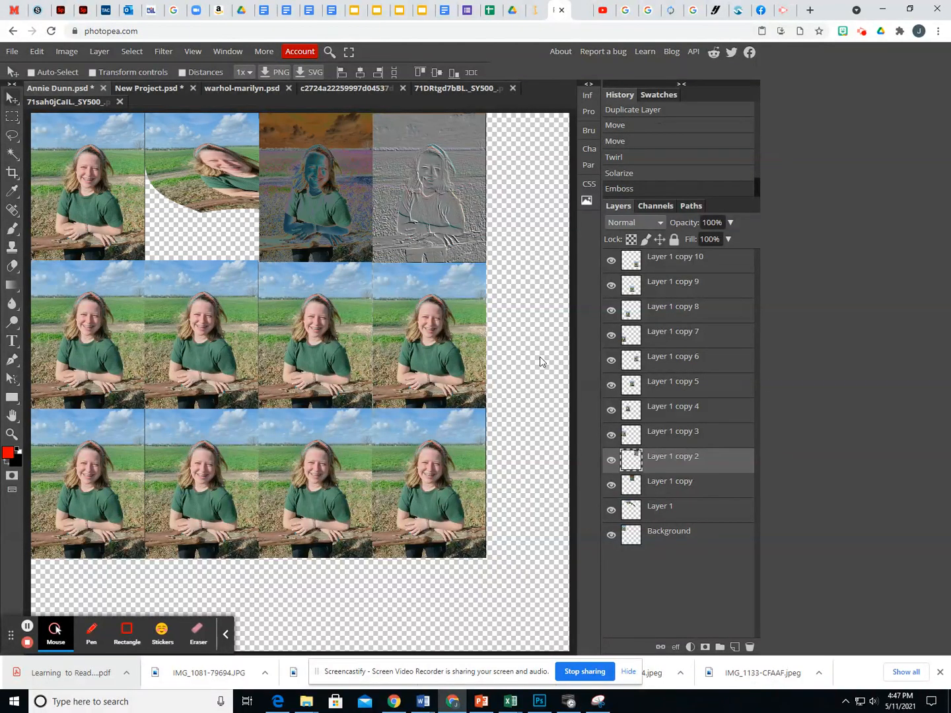
# Apply the Oil Paint filter to Layer 1 copy 3 with radius 9.1 px, cleanliness 2.0 px, scale 6.8 and bristle detail 4.1.
pyautogui.click(657, 434)
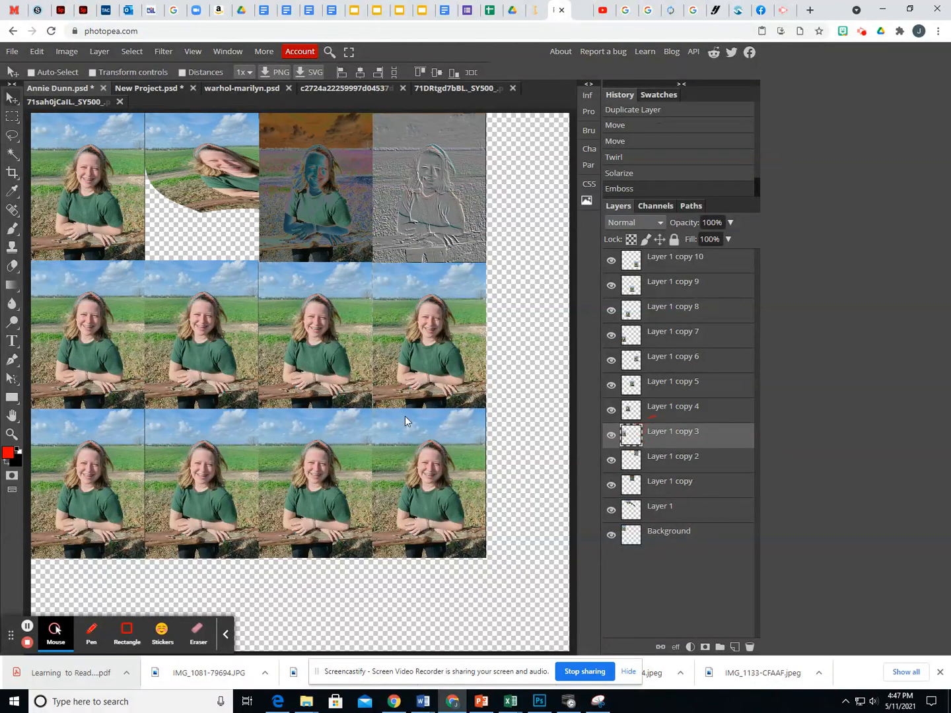
pyautogui.click(164, 51)
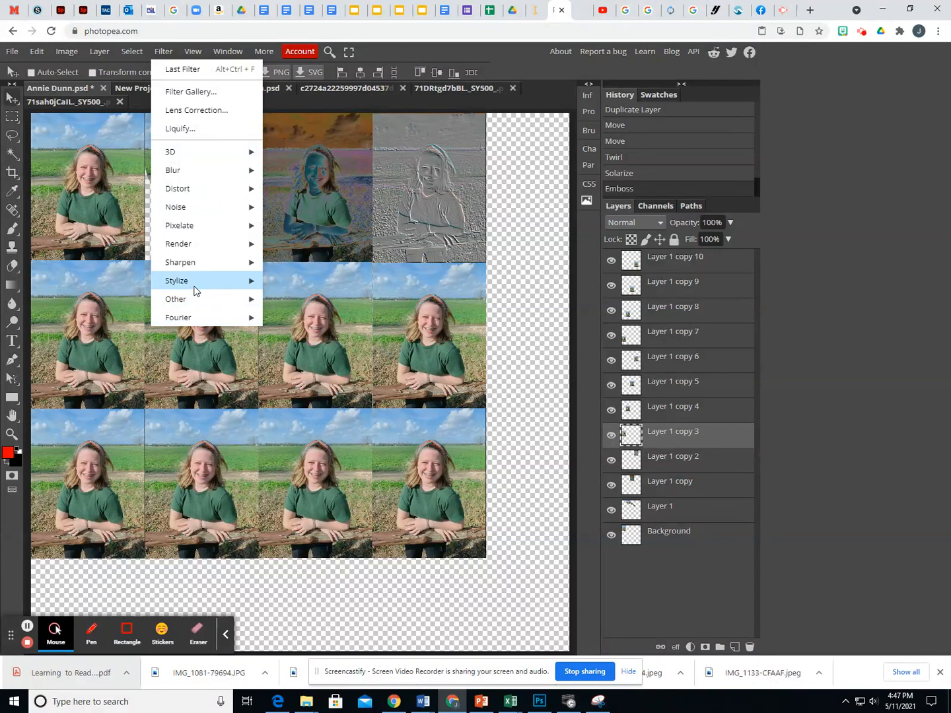
pyautogui.moveTo(197, 285)
pyautogui.click(298, 335)
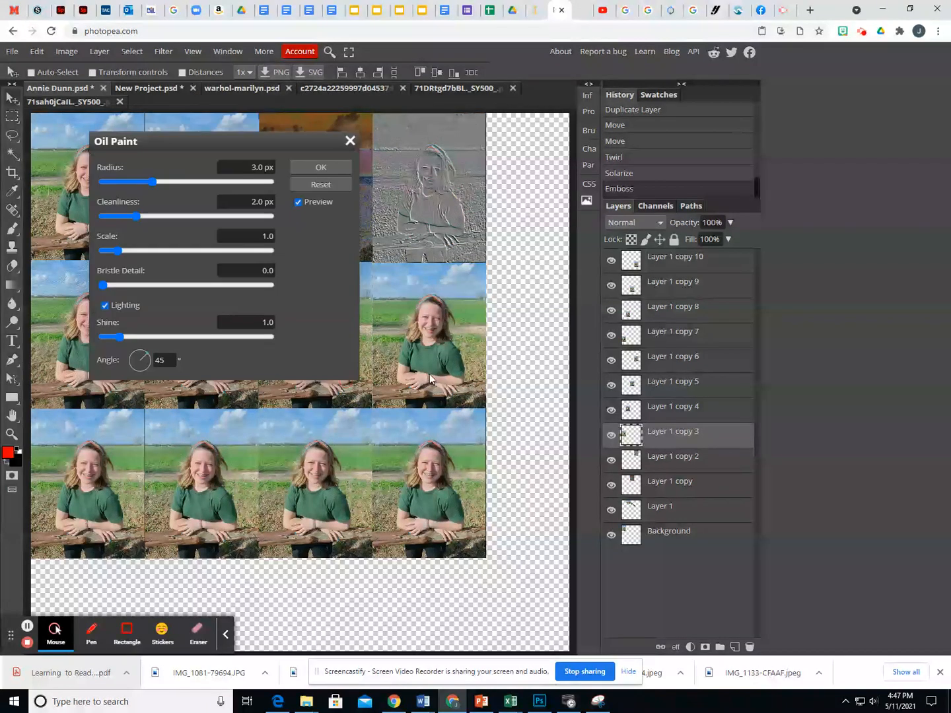
pyautogui.moveTo(203, 147)
pyautogui.mouseDown()
pyautogui.moveTo(245, 149)
pyautogui.moveTo(406, 240)
pyautogui.moveTo(401, 279)
pyautogui.moveTo(435, 283)
pyautogui.mouseUp()
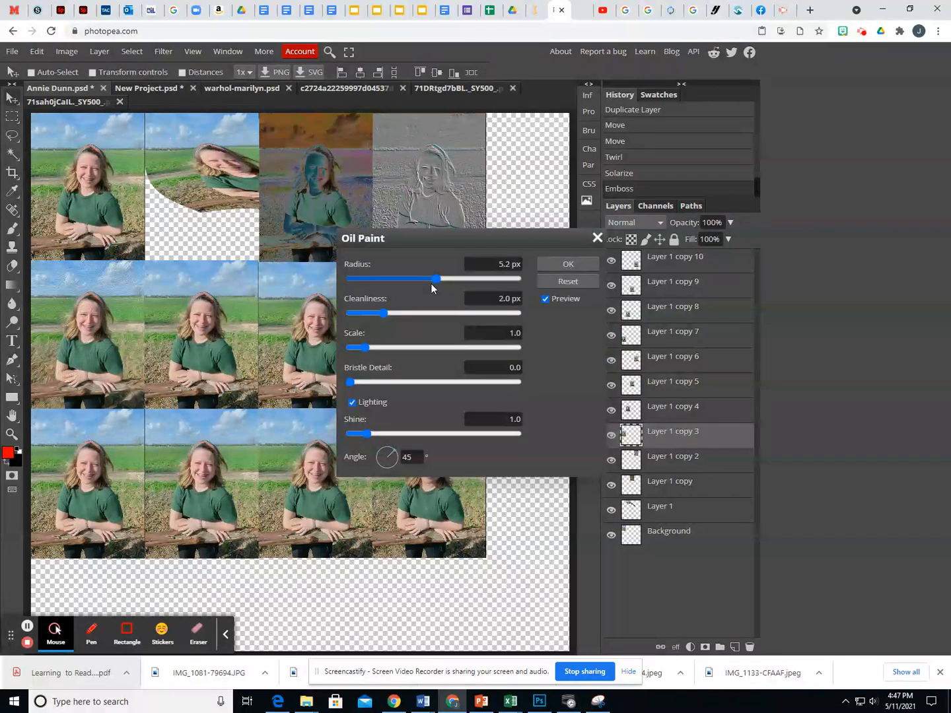
pyautogui.click(409, 382)
pyautogui.moveTo(418, 351); pyautogui.dragTo(417, 331)
pyautogui.moveTo(436, 279); pyautogui.dragTo(502, 278)
pyautogui.moveTo(366, 347); pyautogui.dragTo(447, 347)
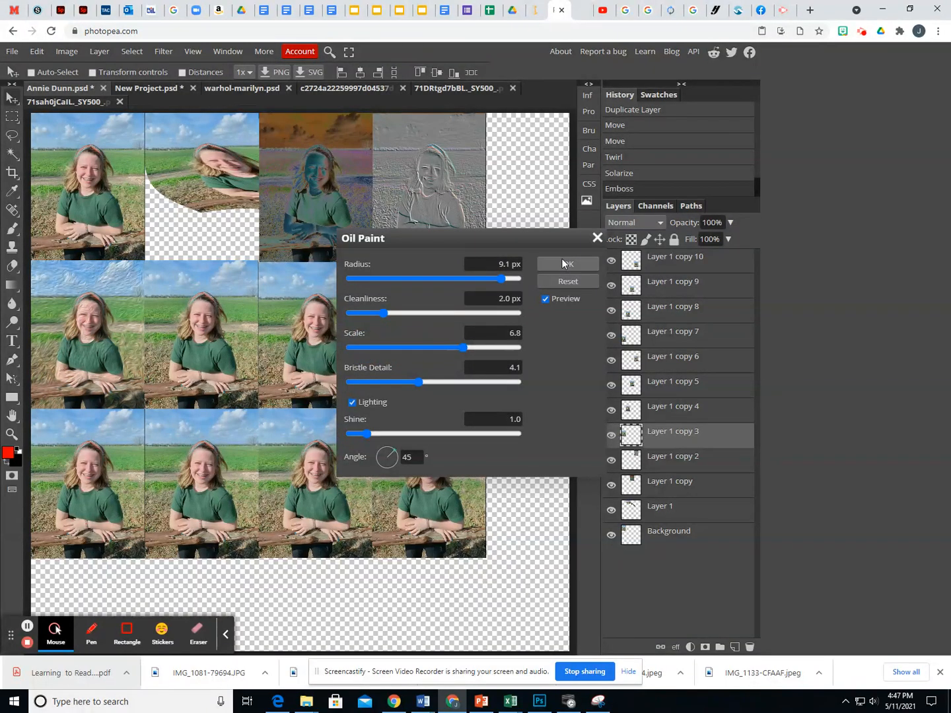
pyautogui.click(564, 263)
# Select the rectangle enclosing the three rows of four photos and crop the image to it.
pyautogui.click(654, 410)
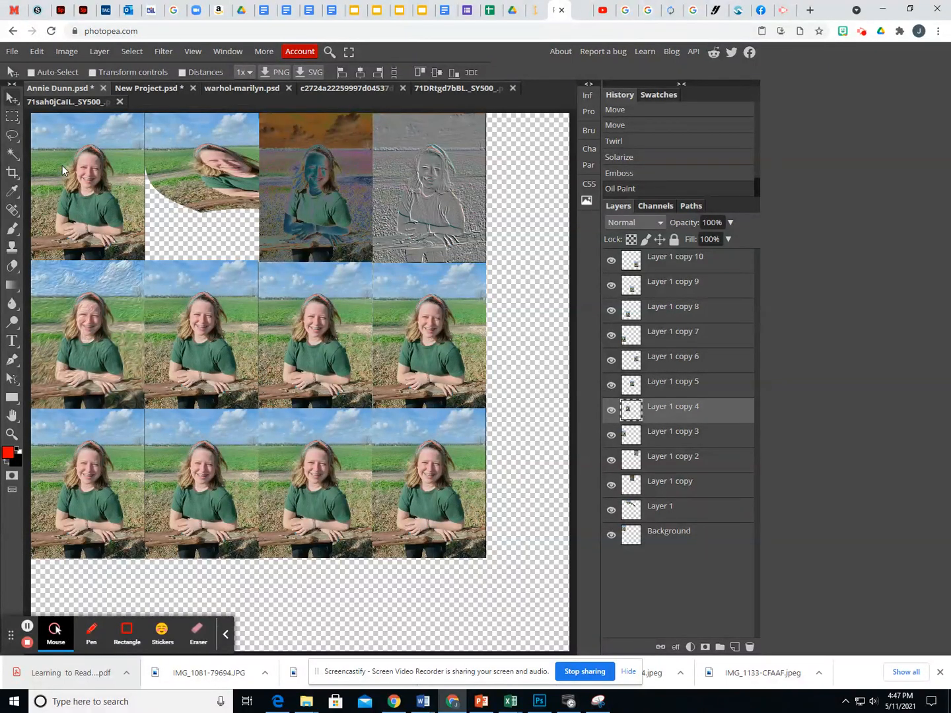
pyautogui.click(12, 117)
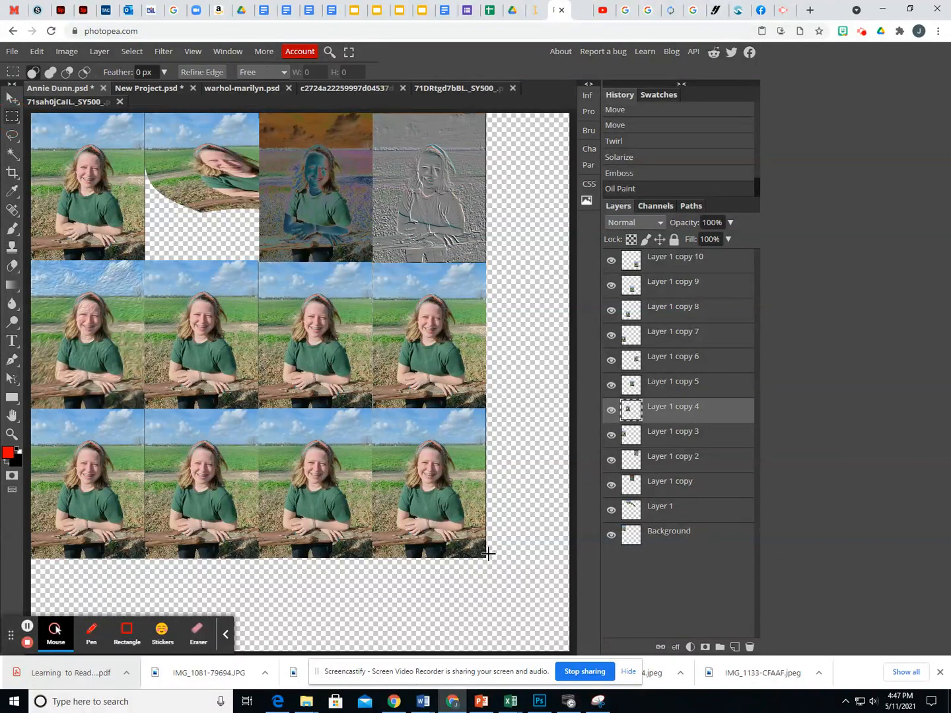
pyautogui.moveTo(485, 557); pyautogui.dragTo(31, 113)
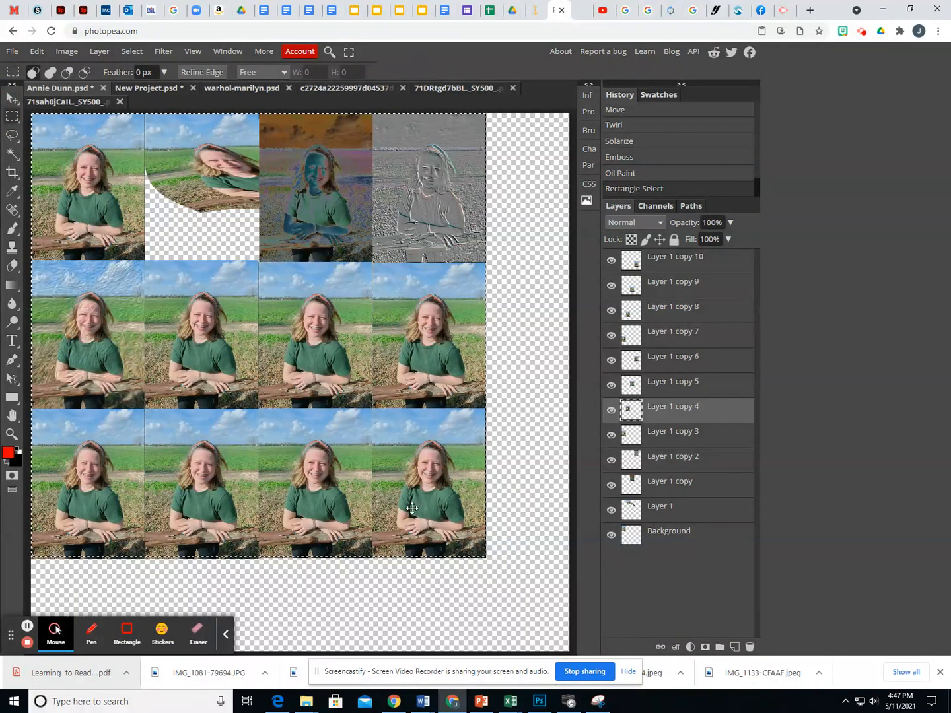
pyautogui.click(68, 52)
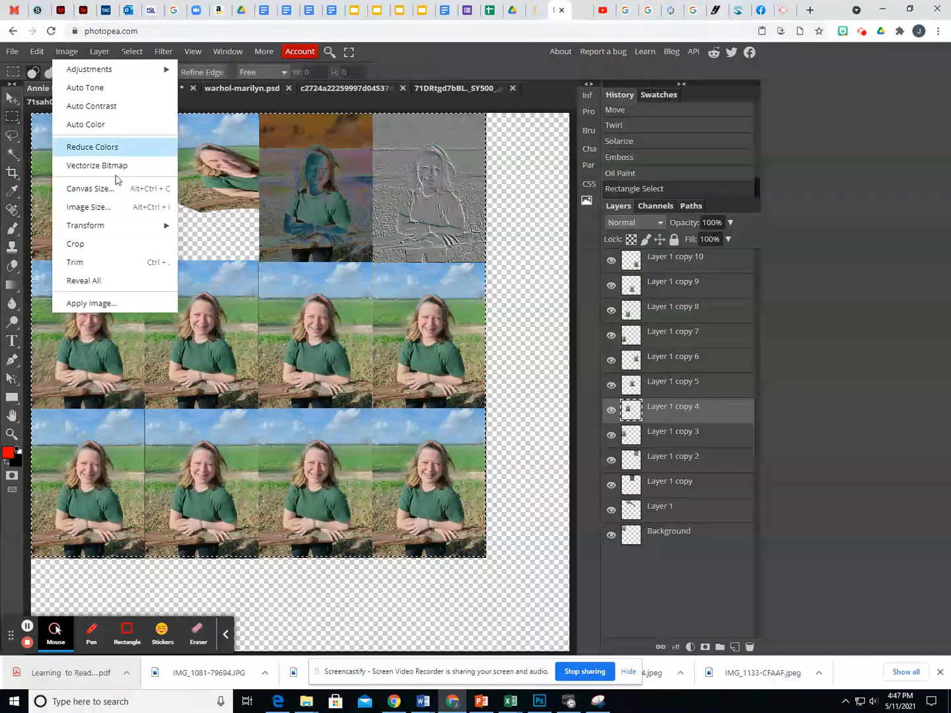
pyautogui.click(100, 247)
# Compare the finished filtered photo grid in New Project.psd with the four-panel pop-art portrait reference.
pyautogui.click(136, 88)
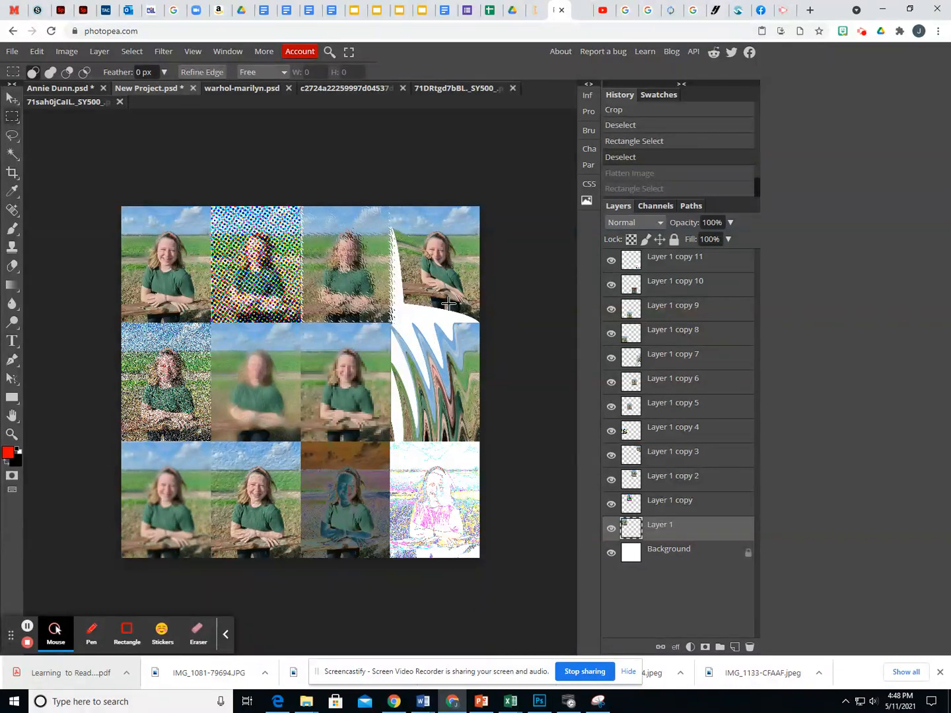
pyautogui.click(438, 87)
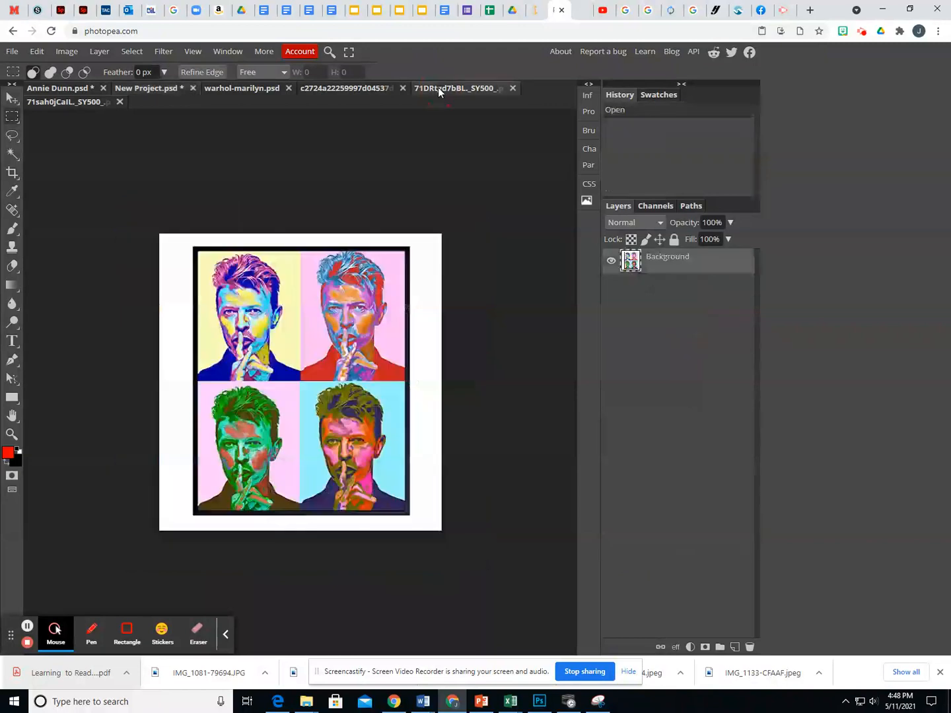
pyautogui.click(152, 88)
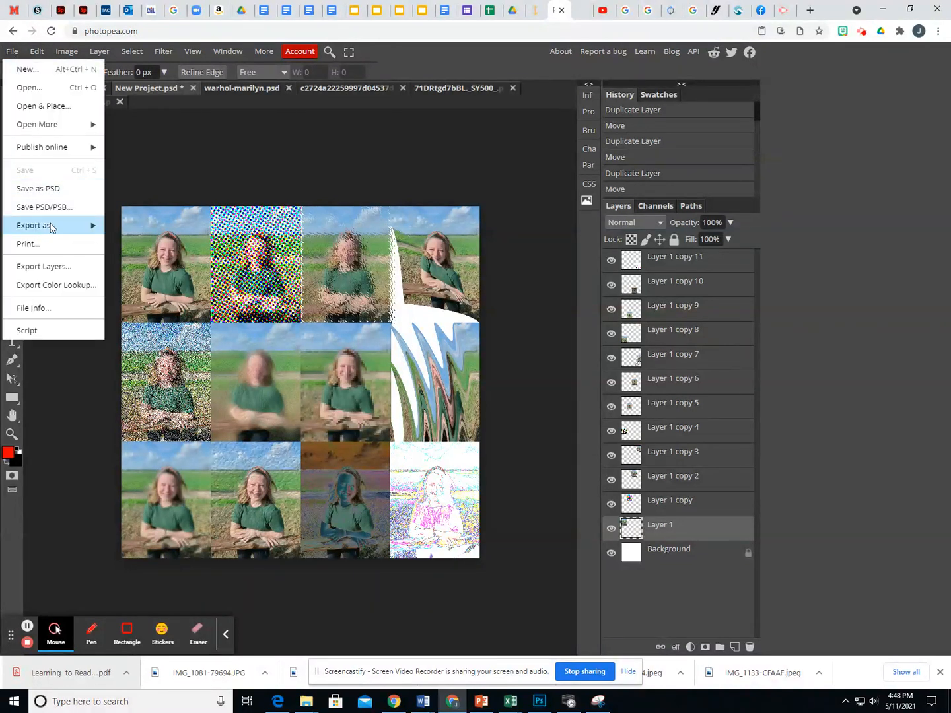
# View the export format options for New Project.psd and dismiss them.
pyautogui.moveTo(74, 226)
pyautogui.click(195, 159)
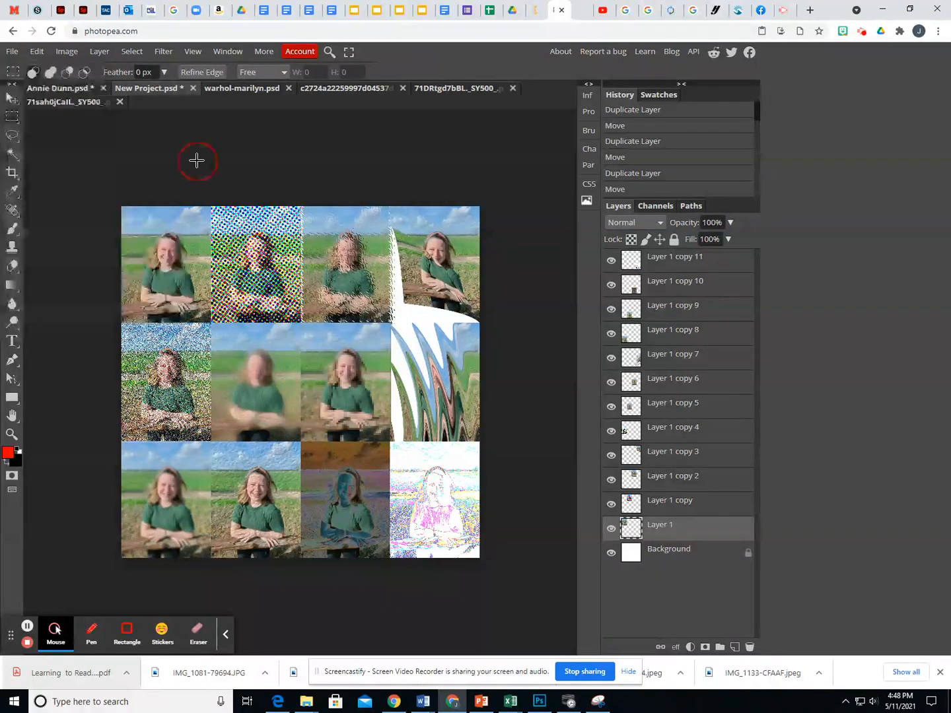
pyautogui.click(862, 32)
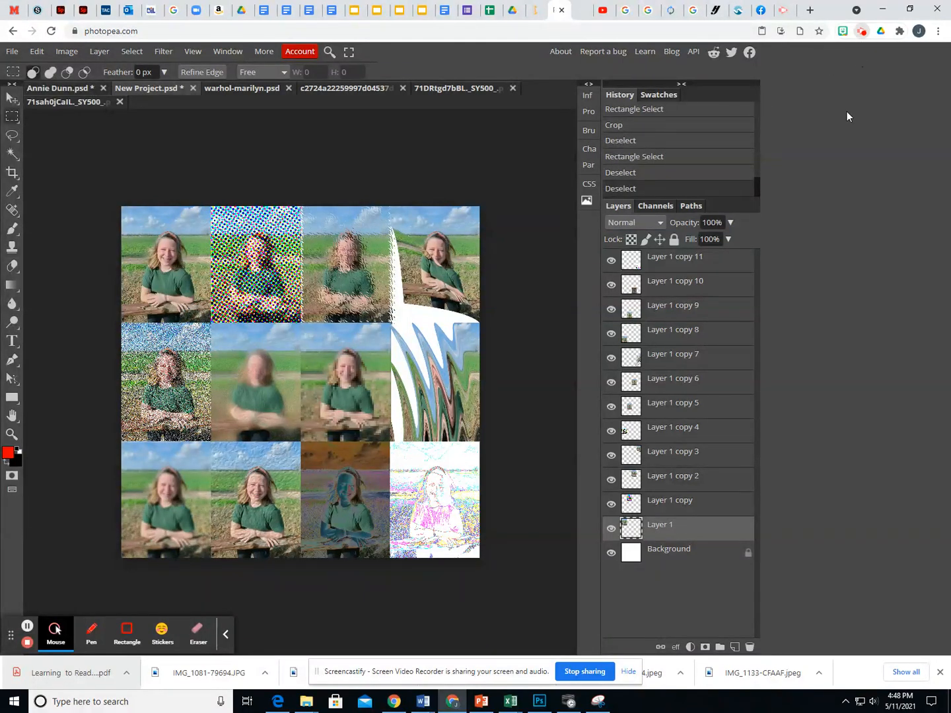